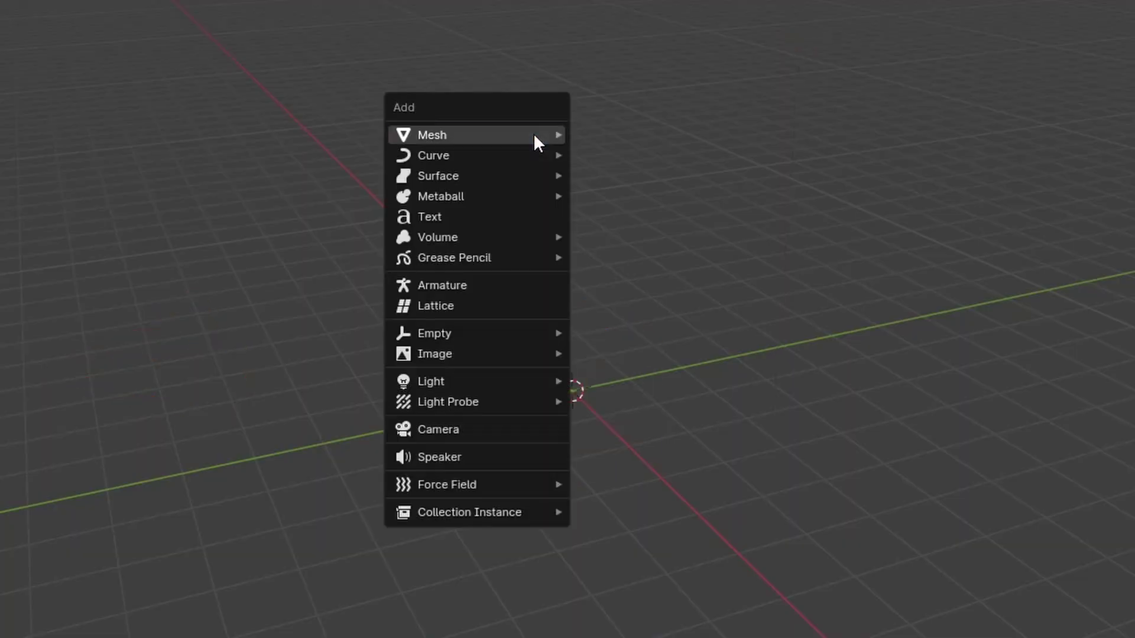
# Add a mesh circle at the world origin and raise its vertex count for a smooth outline
pyautogui.moveTo(535, 136)
pyautogui.click(623, 177)
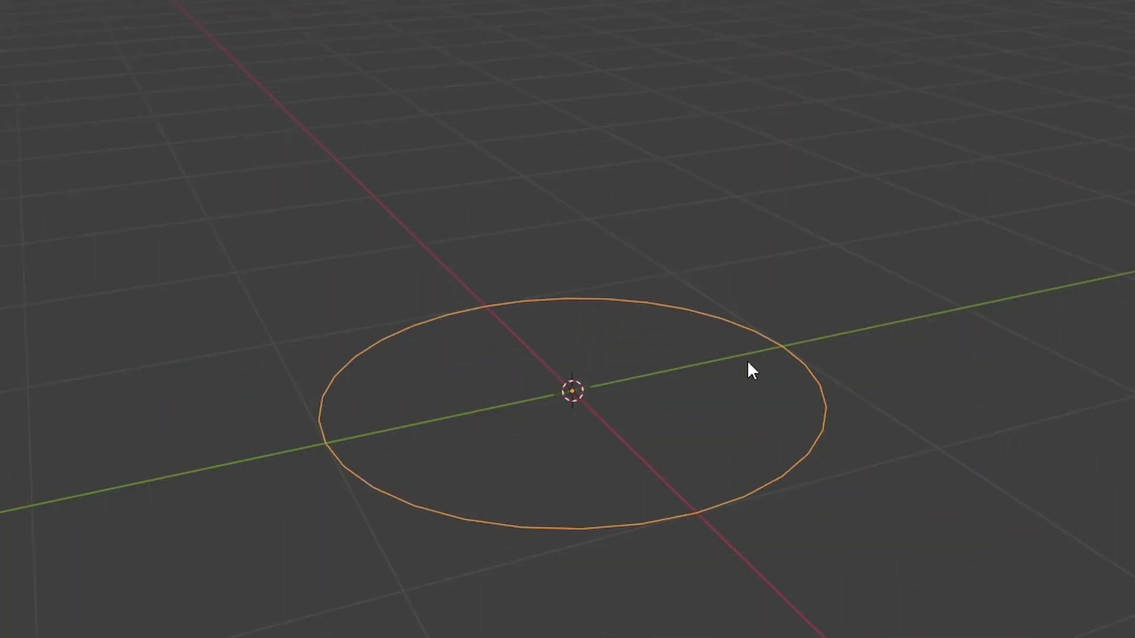
pyautogui.click(319, 335)
pyautogui.write('1')
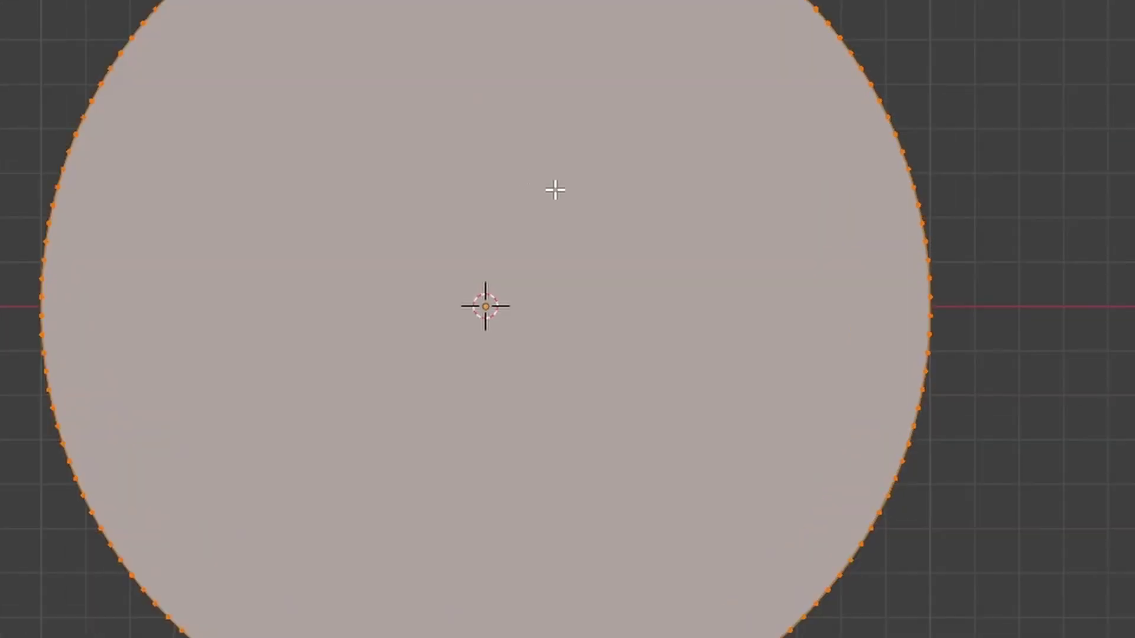
# Cut a small centre hole in the filled circle with an inset and add an edge loop around it for the hub
pyautogui.press('i')
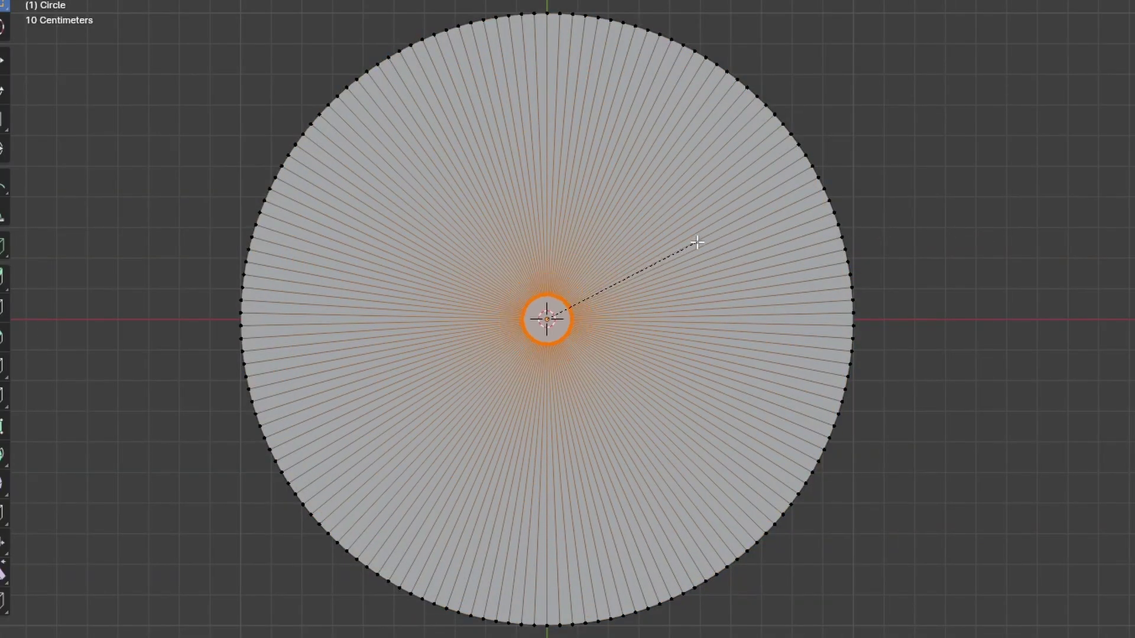
pyautogui.click(697, 243)
pyautogui.press('x')
pyautogui.click(587, 286)
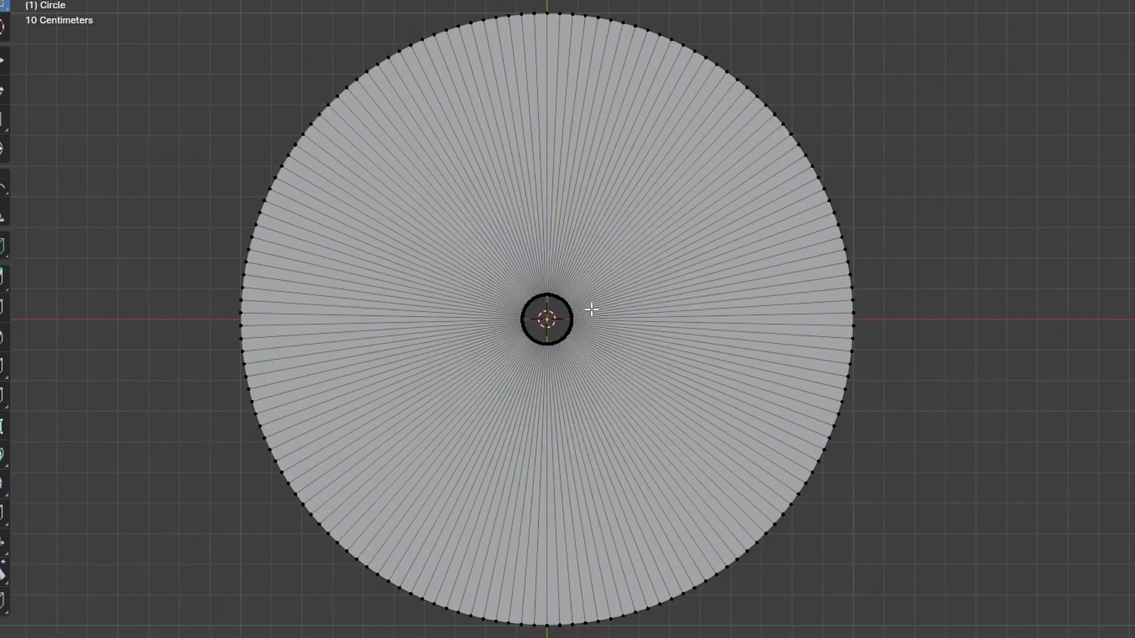
pyautogui.hotkey('ctrl', 'r')
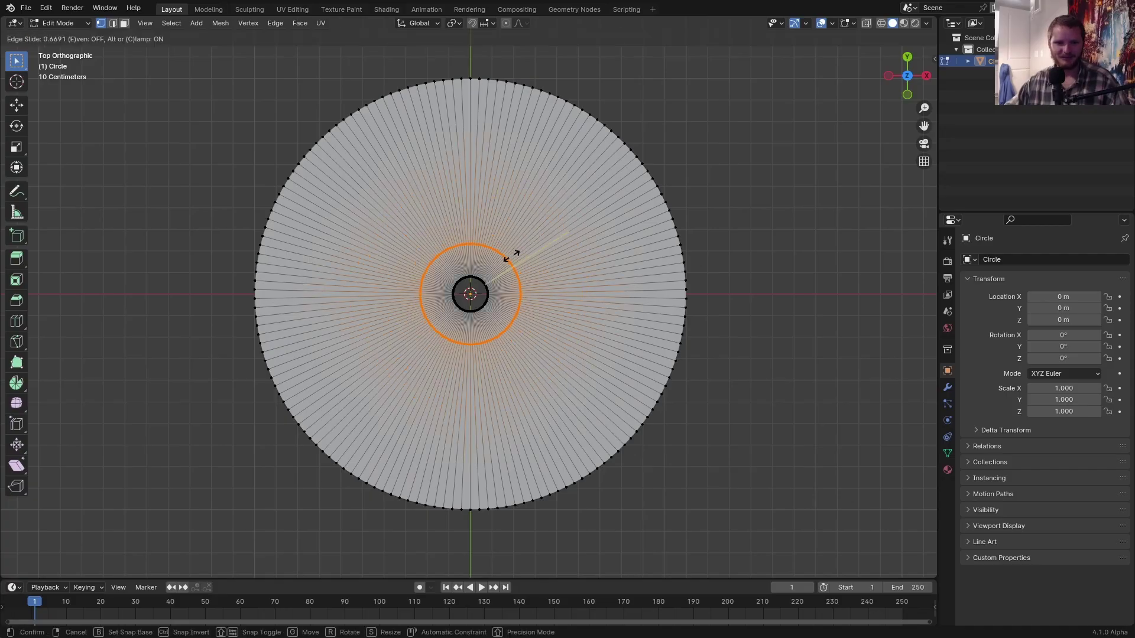
pyautogui.click(511, 255)
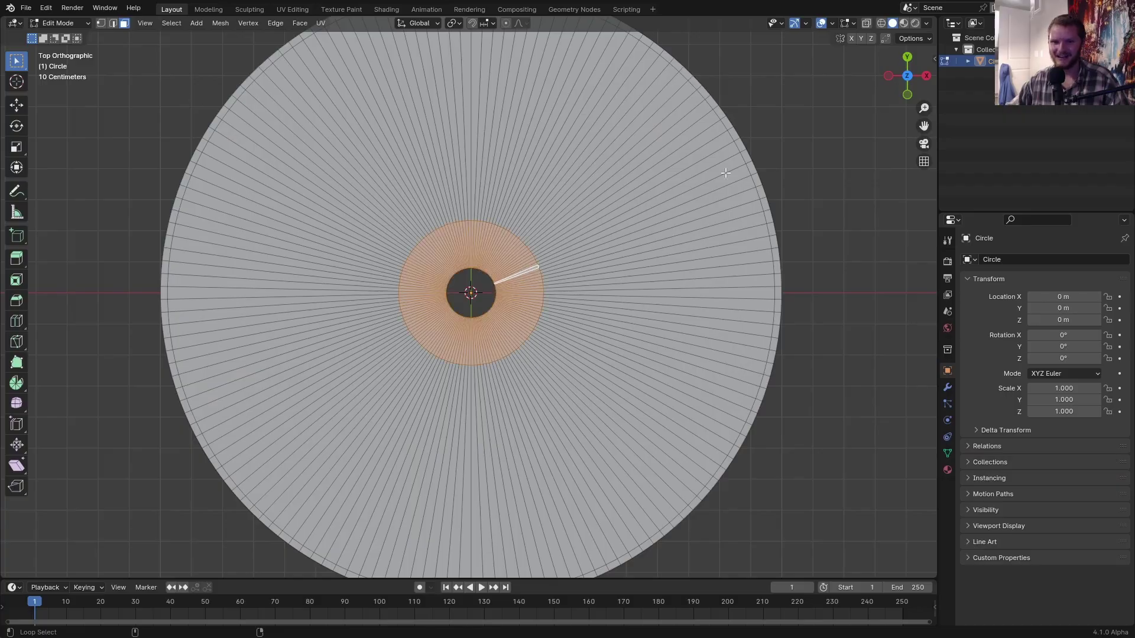
# Separate the selected hub ring and outer rim faces into their own object and return to Object Mode
pyautogui.press('F3')
pyautogui.write('separa')
pyautogui.press('Down')
pyautogui.press('Down')
pyautogui.press('Down')
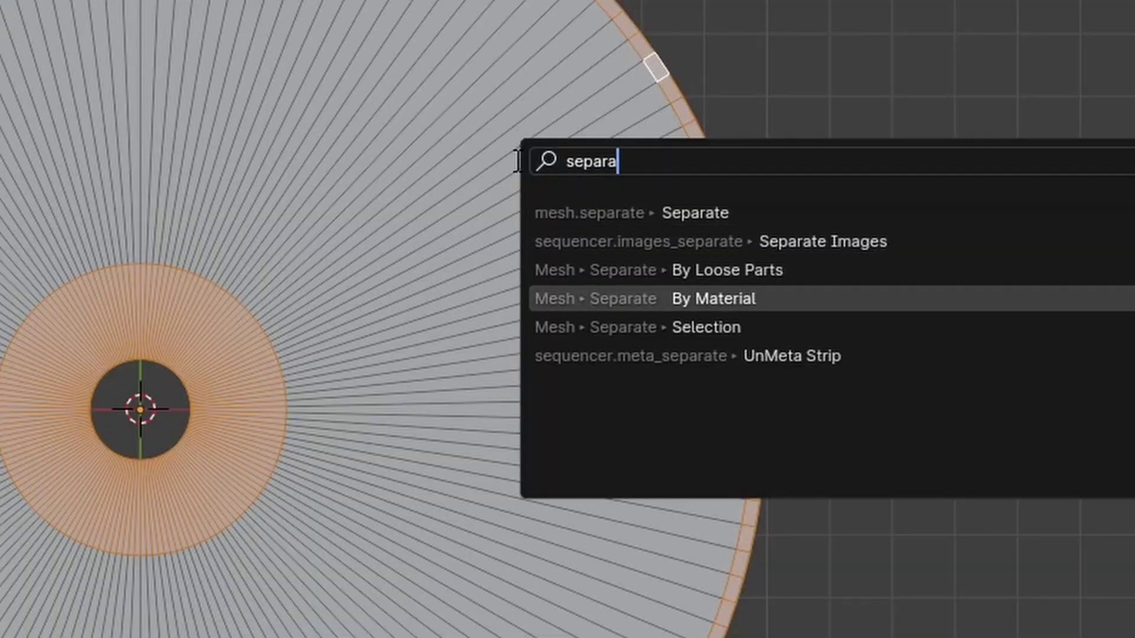
pyautogui.press('Down')
pyautogui.press('Return')
pyautogui.press('Tab')
# Try moving the separated hub and rim object away from the disc
pyautogui.click(682, 151)
pyautogui.press('g')
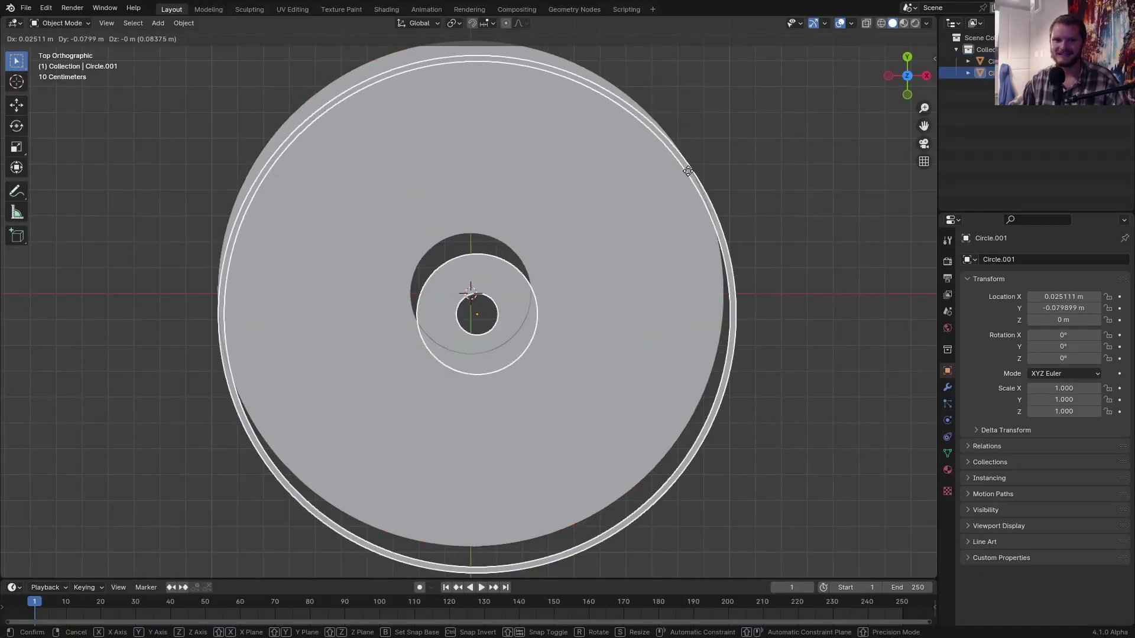
pyautogui.click(732, 158)
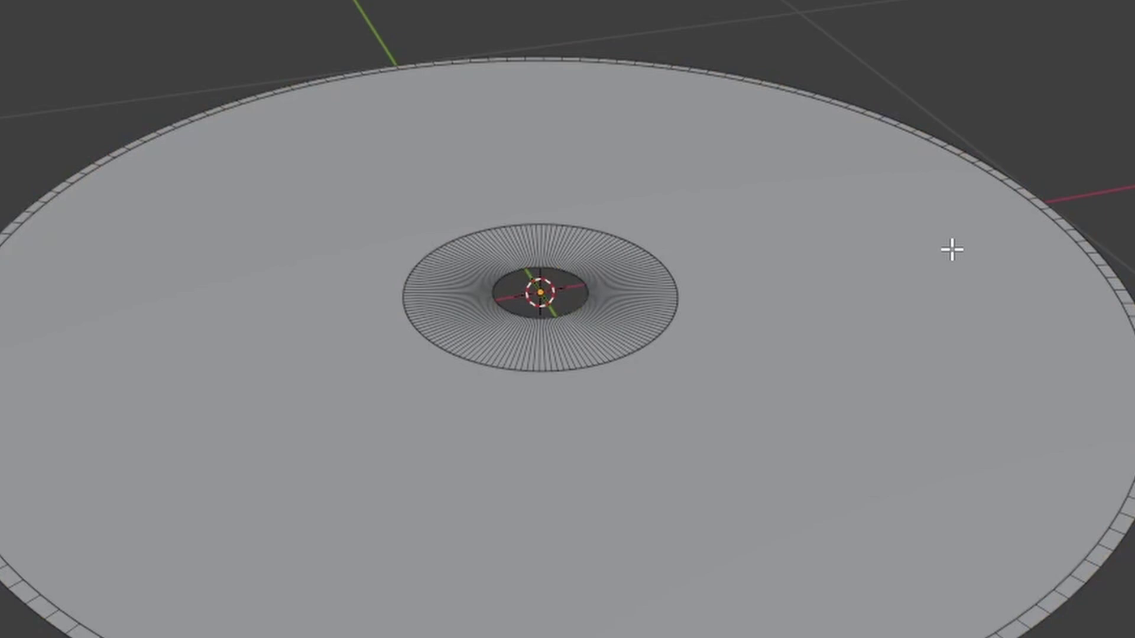
# Extrude all faces of the separated hub and rim slightly upward and lower the object by about 0.0037 m
pyautogui.press('a')
pyautogui.press('e')
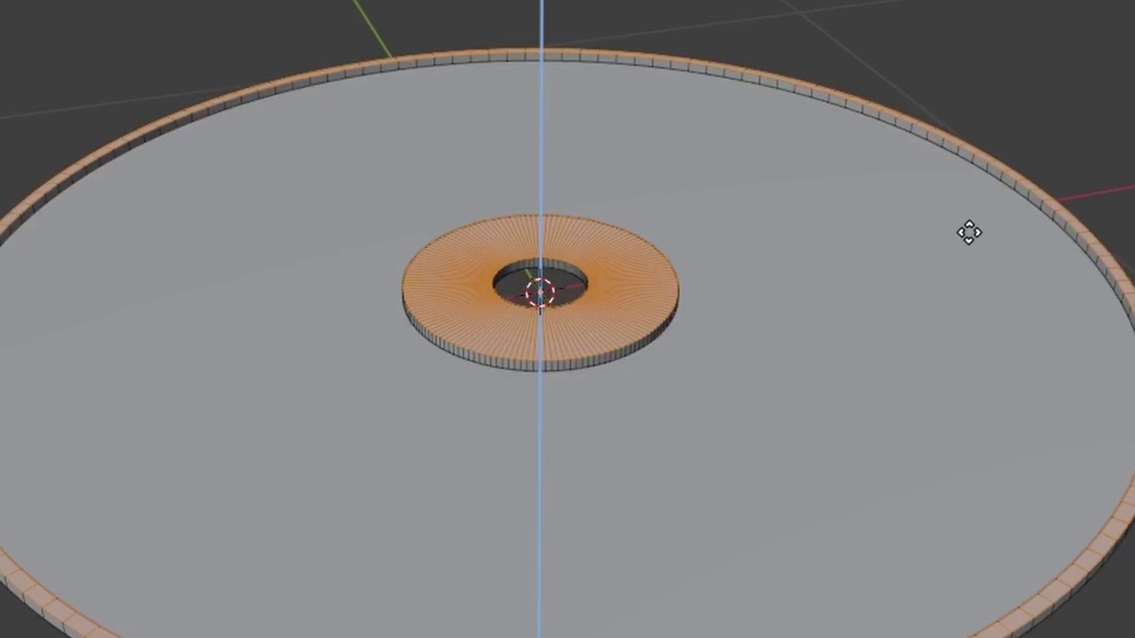
pyautogui.press('KP_1')
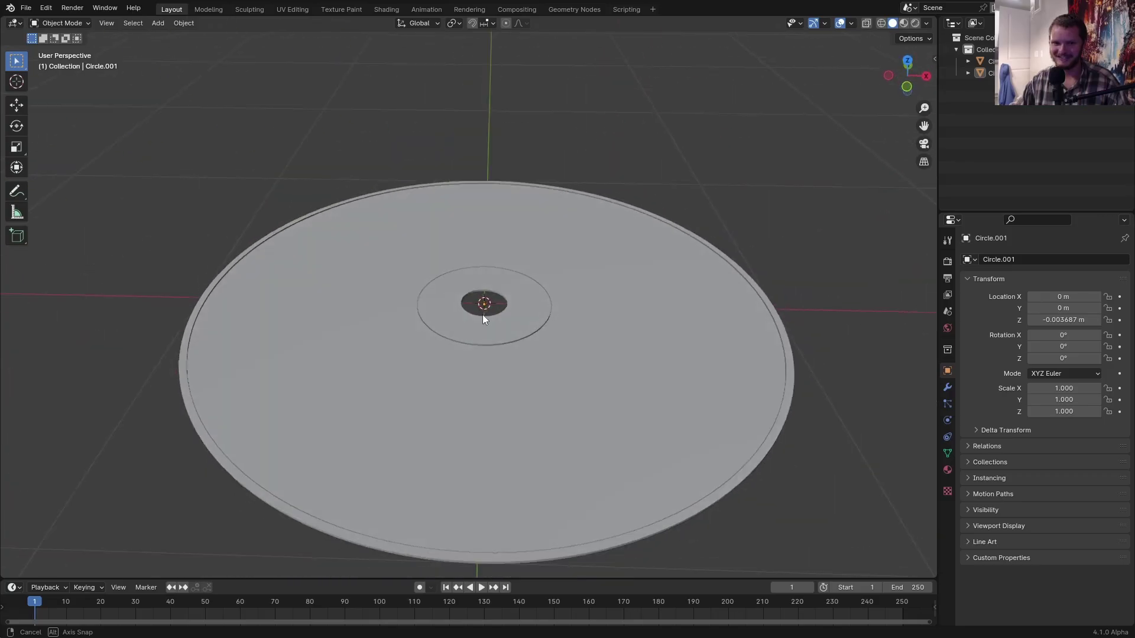
# Create a material named metal on the disc and one named plastic with a red base color on the hub and rim
pyautogui.moveTo(483, 319); pyautogui.dragTo(568, 299, button='middle')
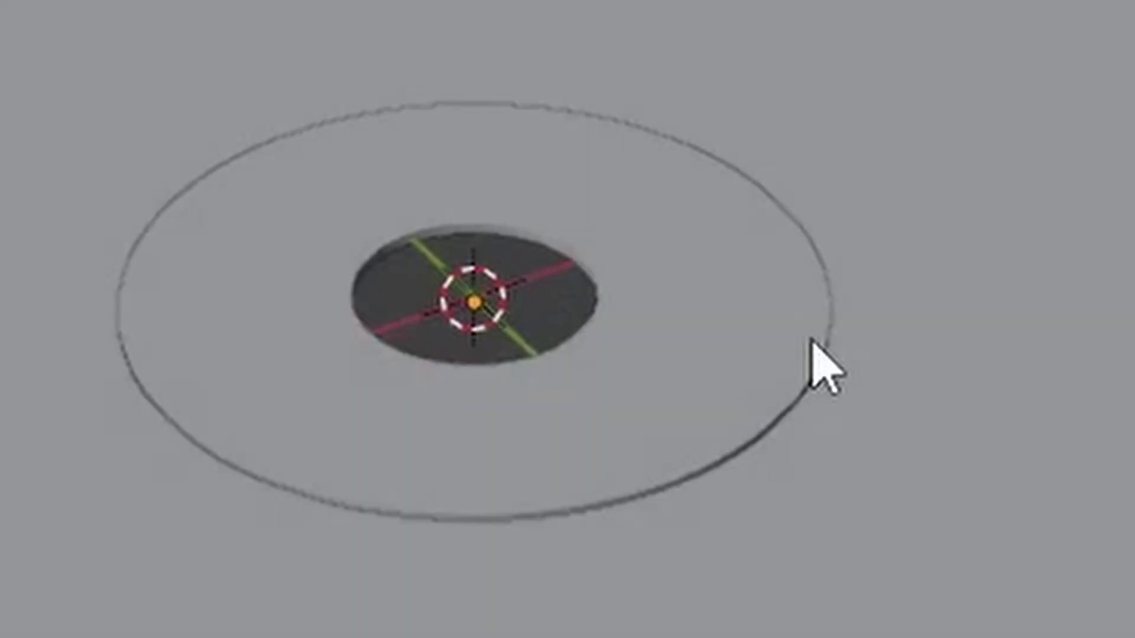
pyautogui.click(659, 226)
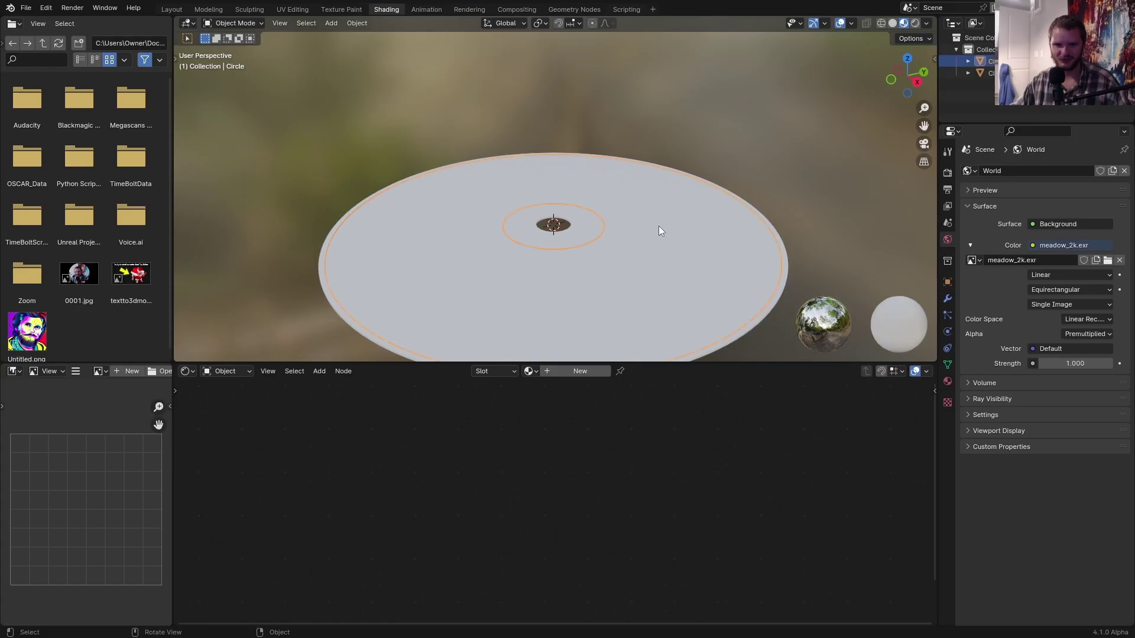
pyautogui.click(579, 371)
pyautogui.doubleClick(589, 371)
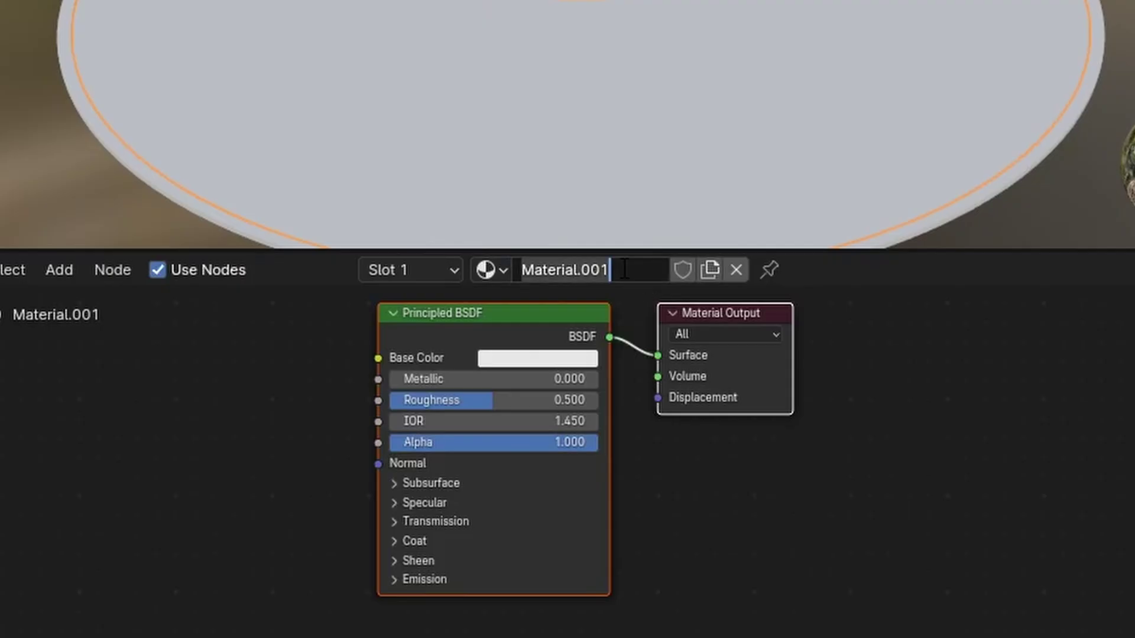
pyautogui.press('Return')
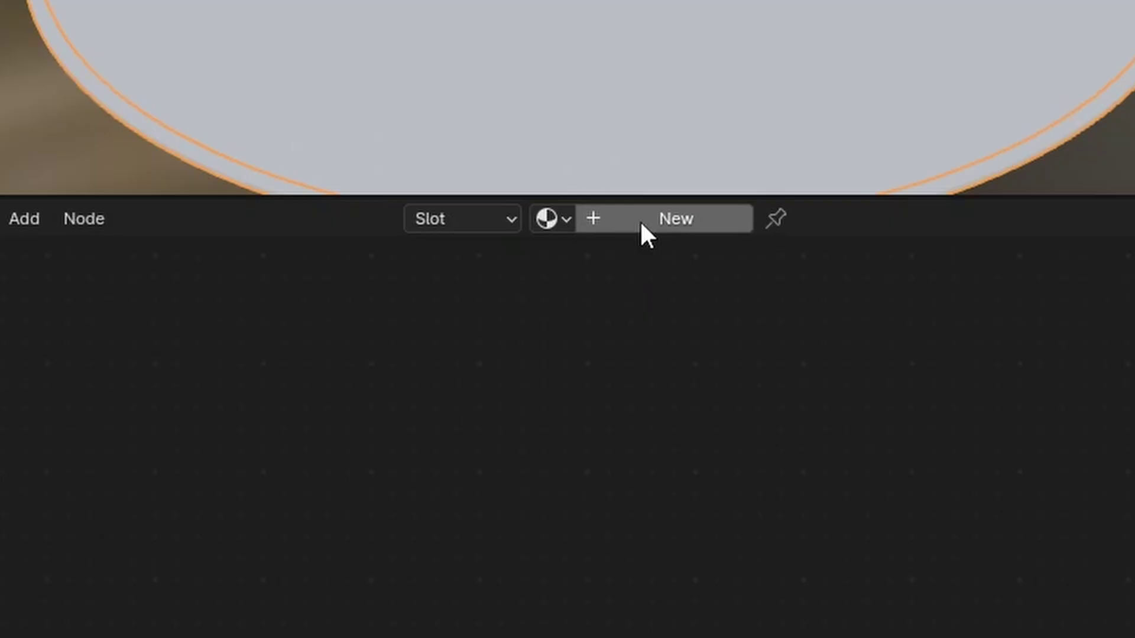
pyautogui.click(640, 223)
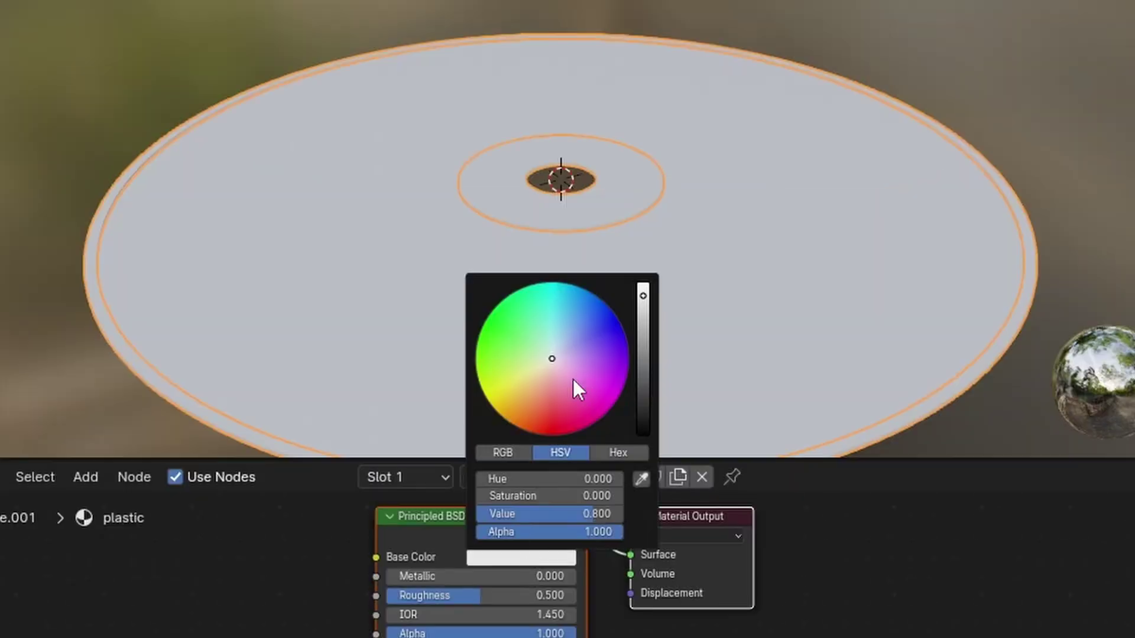
pyautogui.moveTo(573, 384); pyautogui.dragTo(559, 421)
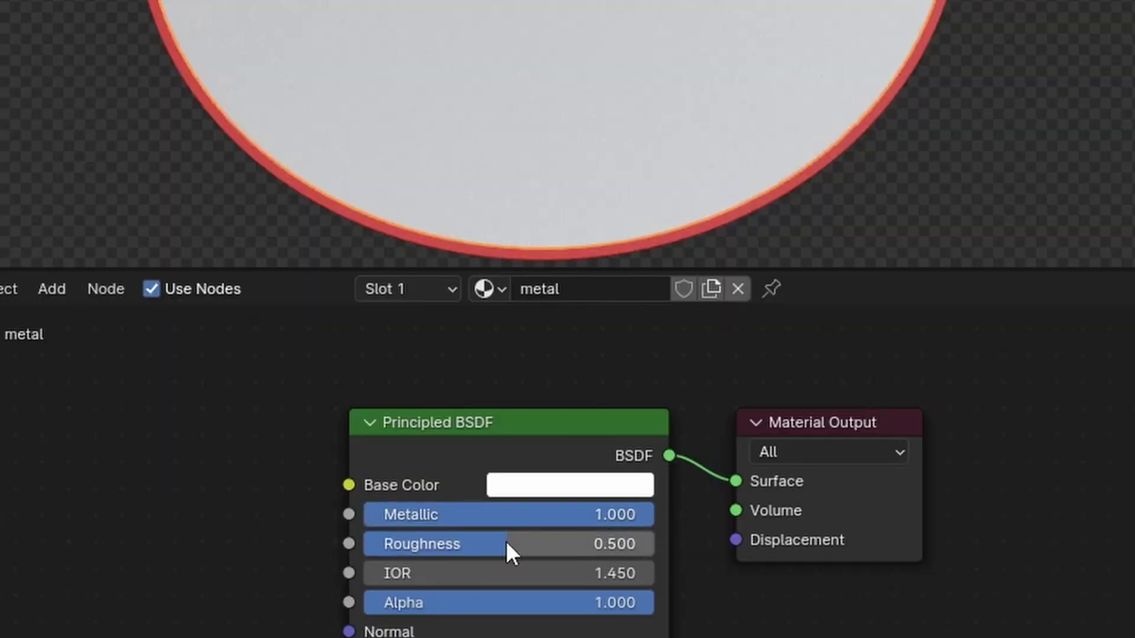
# Set the roughness of the disc's metal material to 0.1
pyautogui.moveTo(506, 542); pyautogui.dragTo(397, 544)
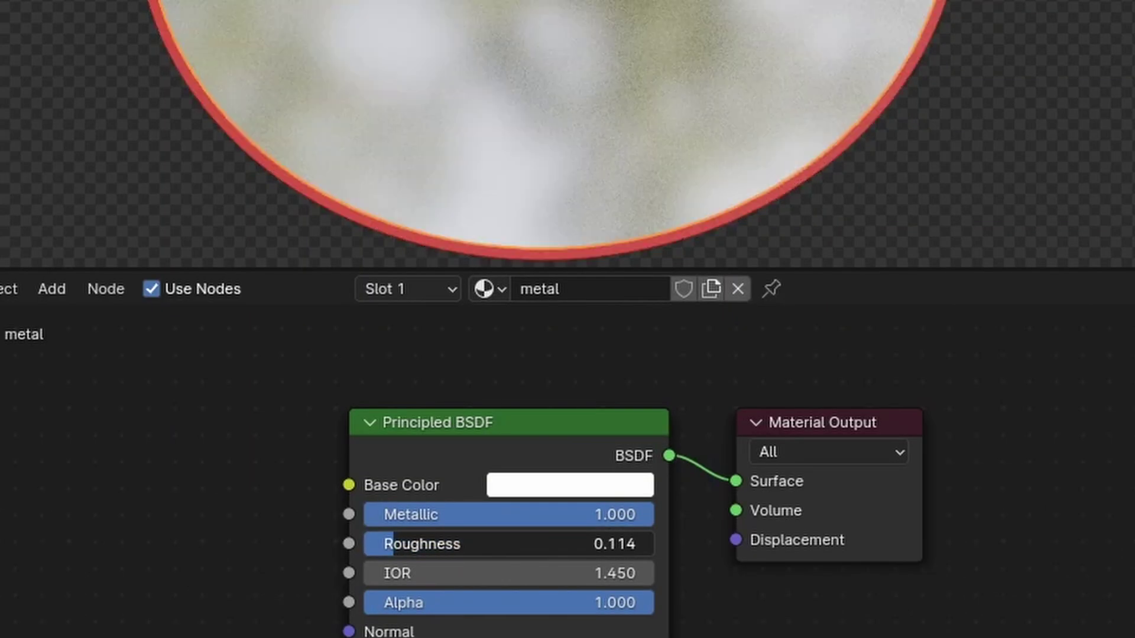
pyautogui.write('0.1')
pyautogui.press('Return')
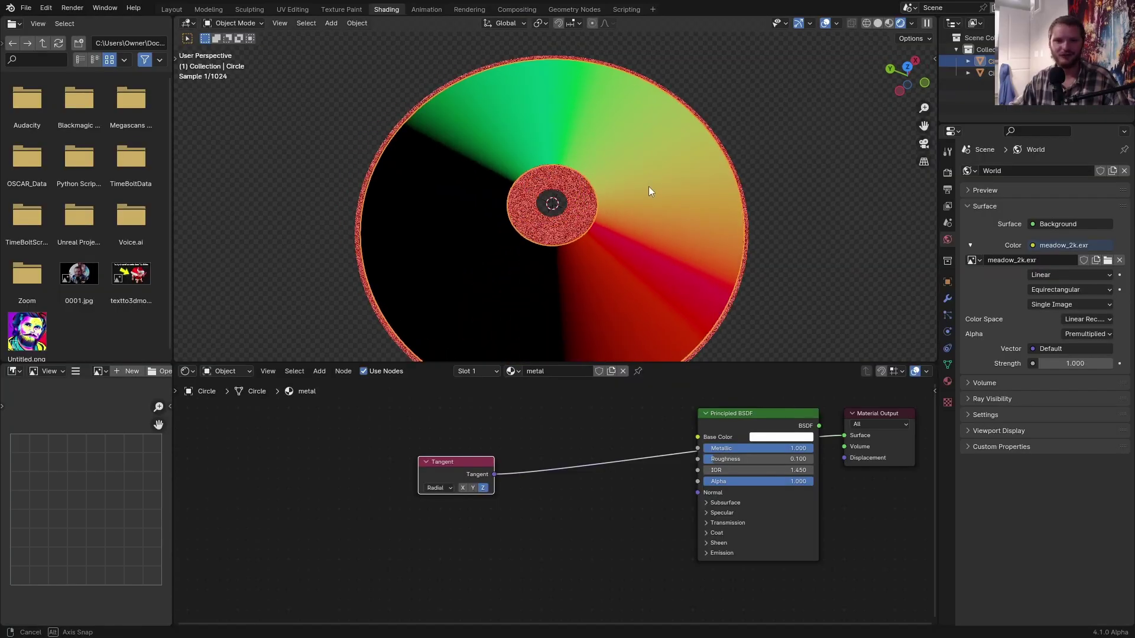
# Add a Hue/Saturation/Value node to the metal material and feed its Hue from the Tangent node
pyautogui.moveTo(648, 186); pyautogui.dragTo(838, 106)
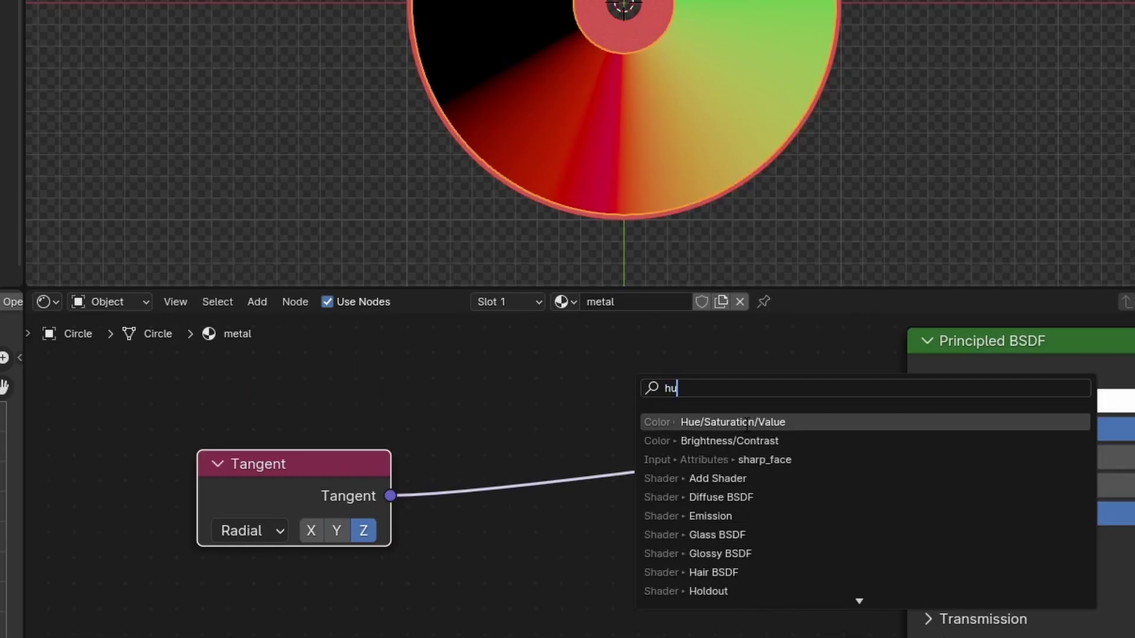
pyautogui.press('Return')
pyautogui.click(522, 510)
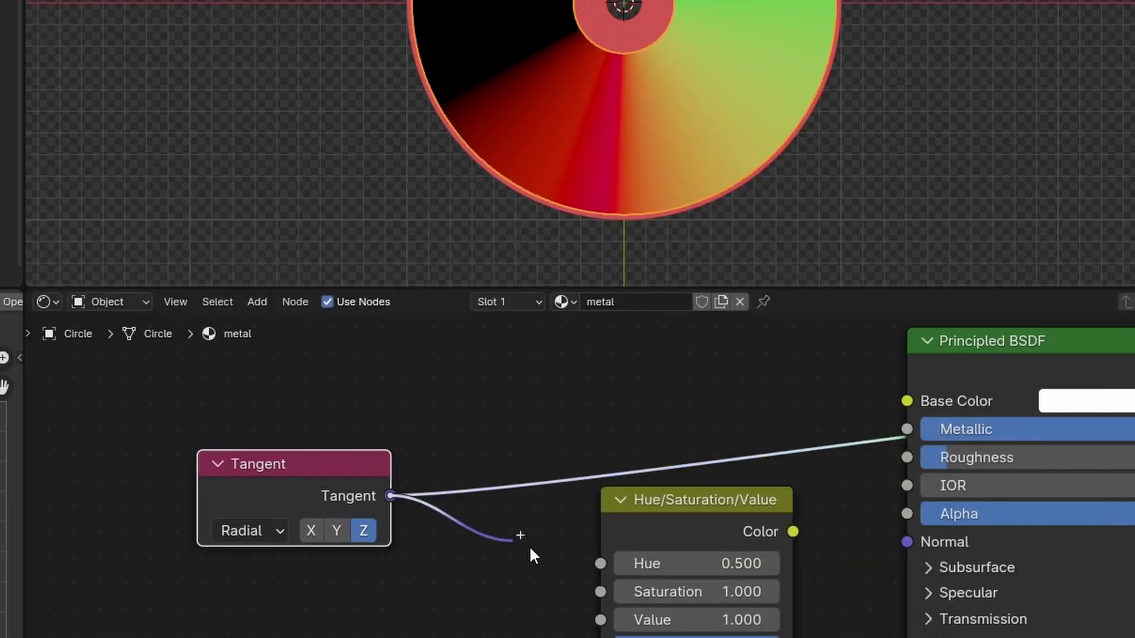
# Set the Hue/Saturation/Value node's color to red and preview its output on the disc
pyautogui.moveTo(705, 617); pyautogui.dragTo(637, 500, button='middle')
pyautogui.click(673, 558)
pyautogui.click(722, 376)
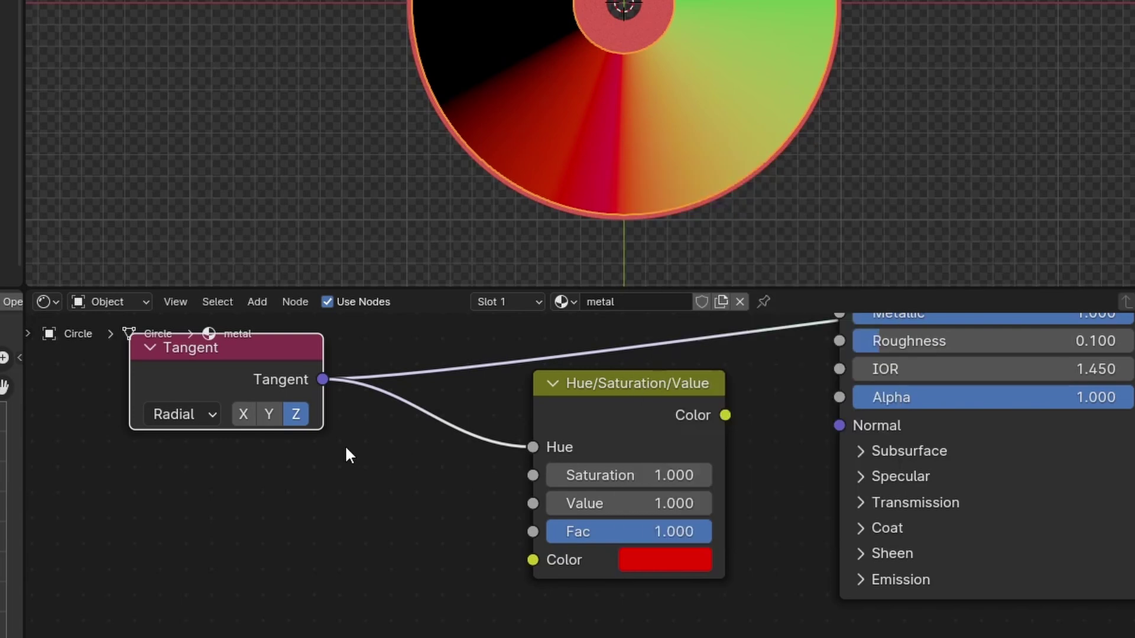
pyautogui.keyDown('ctrl'); pyautogui.keyDown('shift'); pyautogui.click(660, 395); pyautogui.keyUp('shift'); pyautogui.keyUp('ctrl')
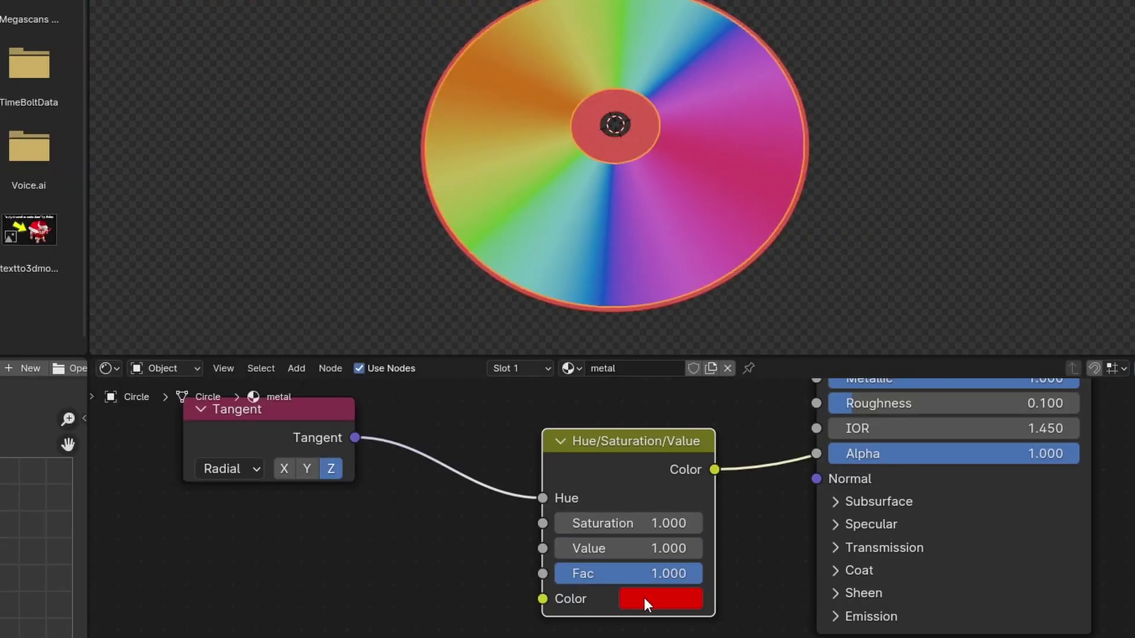
# Try a different hue for the Hue/Saturation/Value node's color and set its saturation to 0.6
pyautogui.click(644, 598)
pyautogui.moveTo(641, 400); pyautogui.dragTo(774, 429)
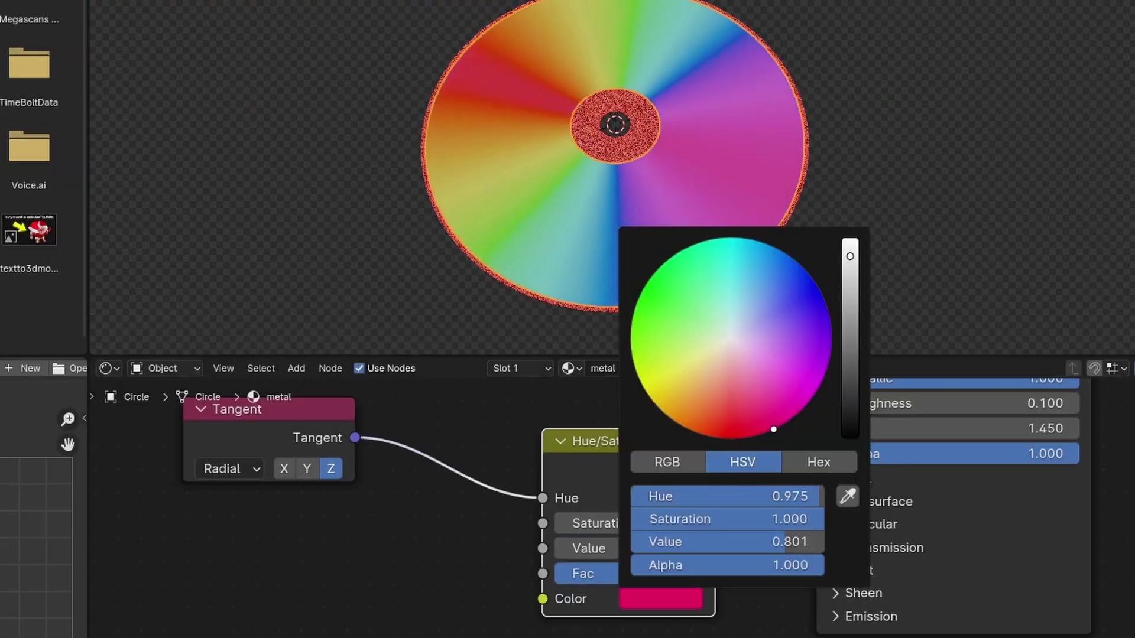
pyautogui.doubleClick(658, 523)
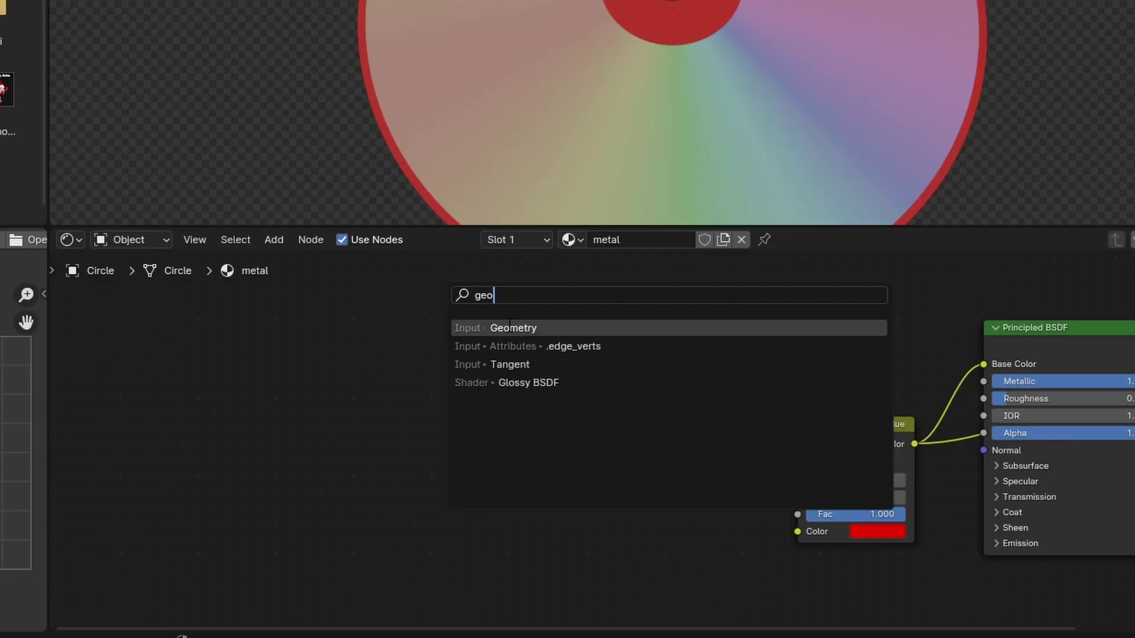
# Add a Geometry node beside the Tangent node in the metal material
pyautogui.press('Return')
pyautogui.click(358, 374)
pyautogui.scroll(3, 519, 413)
pyautogui.moveTo(519, 413); pyautogui.dragTo(554, 373, button='middle')
# Preview the Geometry node's outputs in turn up to Incoming and examine how it shades the disc from different angles
pyautogui.keyDown('ctrl'); pyautogui.keyDown('shift'); pyautogui.click(383, 355); pyautogui.keyUp('shift'); pyautogui.keyUp('ctrl')
pyautogui.keyDown('ctrl'); pyautogui.keyDown('shift'); pyautogui.click(384, 355); pyautogui.keyUp('shift'); pyautogui.keyUp('ctrl')
pyautogui.keyDown('ctrl'); pyautogui.keyDown('shift'); pyautogui.click(384, 355); pyautogui.keyUp('shift'); pyautogui.keyUp('ctrl')
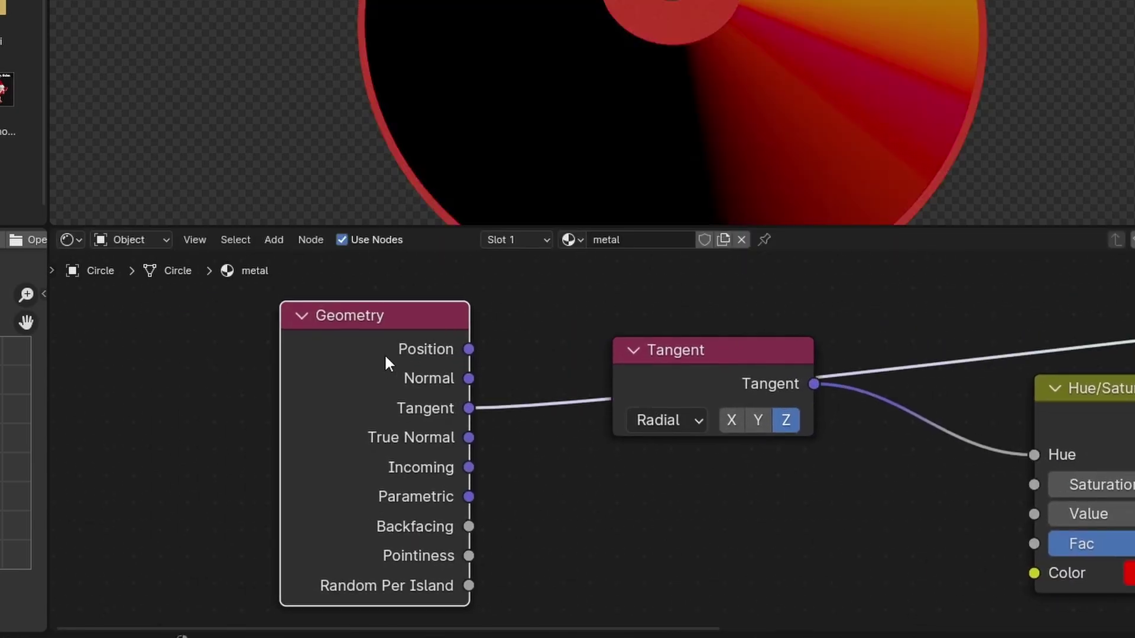
pyautogui.keyDown('ctrl'); pyautogui.keyDown('shift'); pyautogui.click(385, 355); pyautogui.keyUp('shift'); pyautogui.keyUp('ctrl')
pyautogui.keyDown('ctrl'); pyautogui.keyDown('shift'); pyautogui.click(384, 354); pyautogui.keyUp('shift'); pyautogui.keyUp('ctrl')
pyautogui.moveTo(711, 56); pyautogui.dragTo(708, 0, button='middle')
pyautogui.scroll(-3, 757, 109)
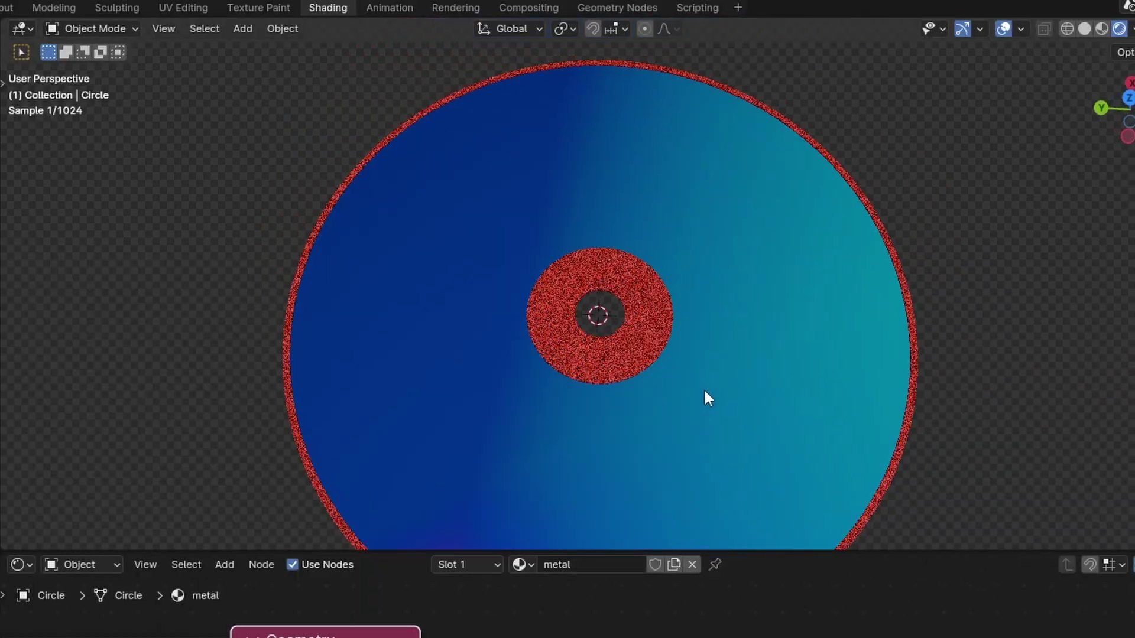
pyautogui.moveTo(602, 172); pyautogui.dragTo(618, 148, button='middle')
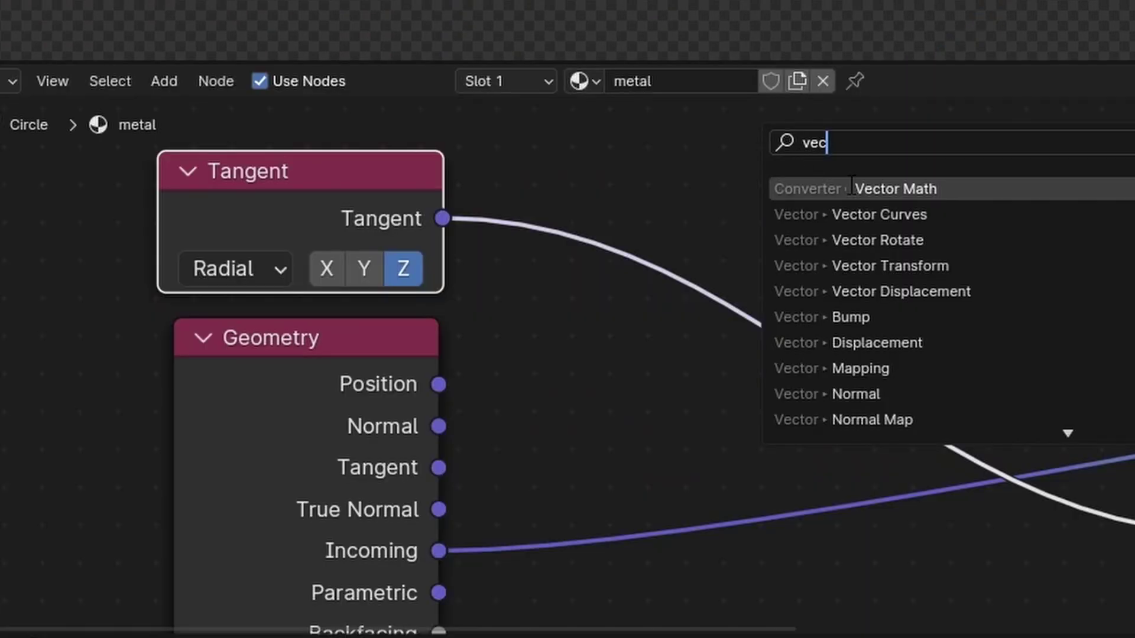
# Insert a Vector Math Add node between Tangent and Hue, feed its second vector from Geometry's Incoming output, and tidy the nodes
pyautogui.press('Return')
pyautogui.click(720, 126)
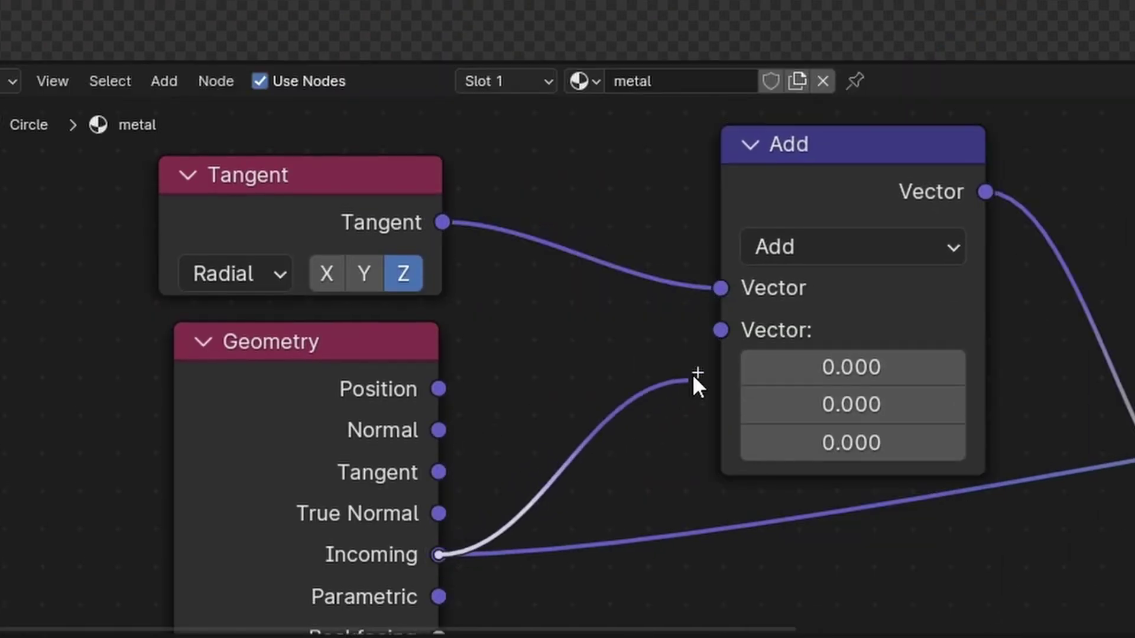
pyautogui.moveTo(692, 376); pyautogui.dragTo(720, 336)
pyautogui.moveTo(261, 223); pyautogui.dragTo(209, 236)
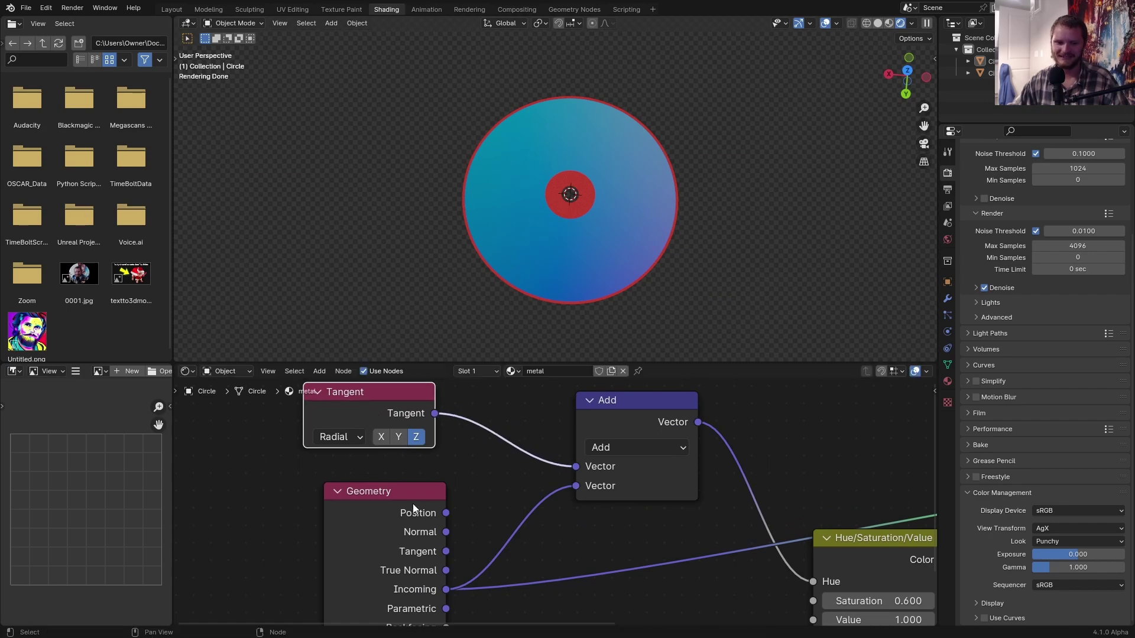
pyautogui.moveTo(414, 509); pyautogui.dragTo(422, 474)
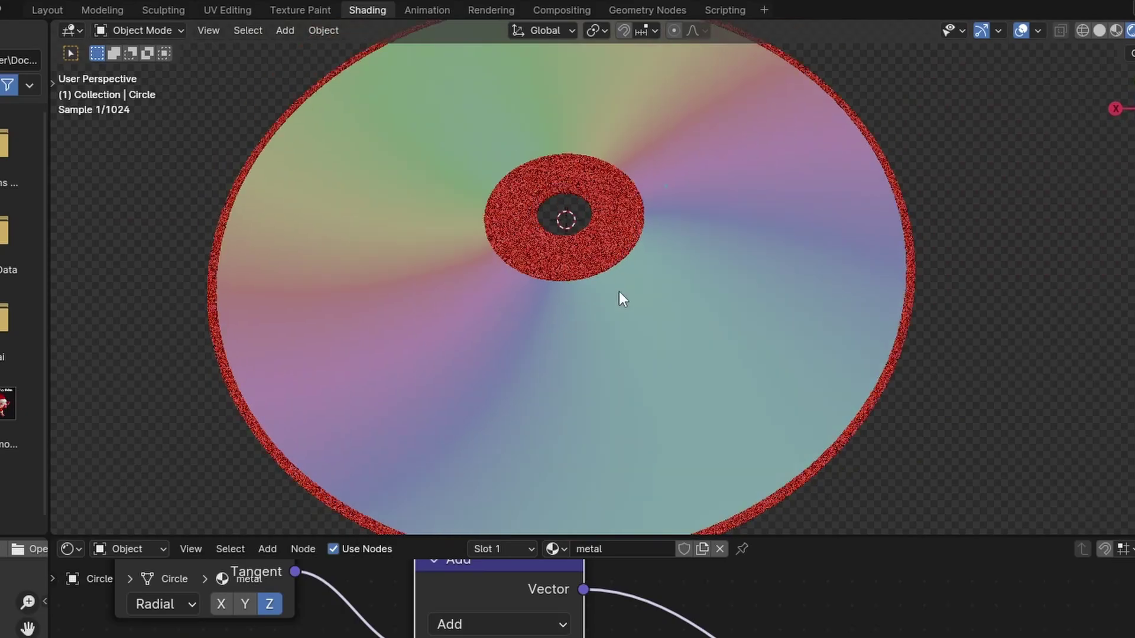
# Raise the Anisotropic value in the metal material's Specular settings
pyautogui.moveTo(555, 199); pyautogui.dragTo(624, 189, button='middle')
pyautogui.scroll(-6, 536, 212)
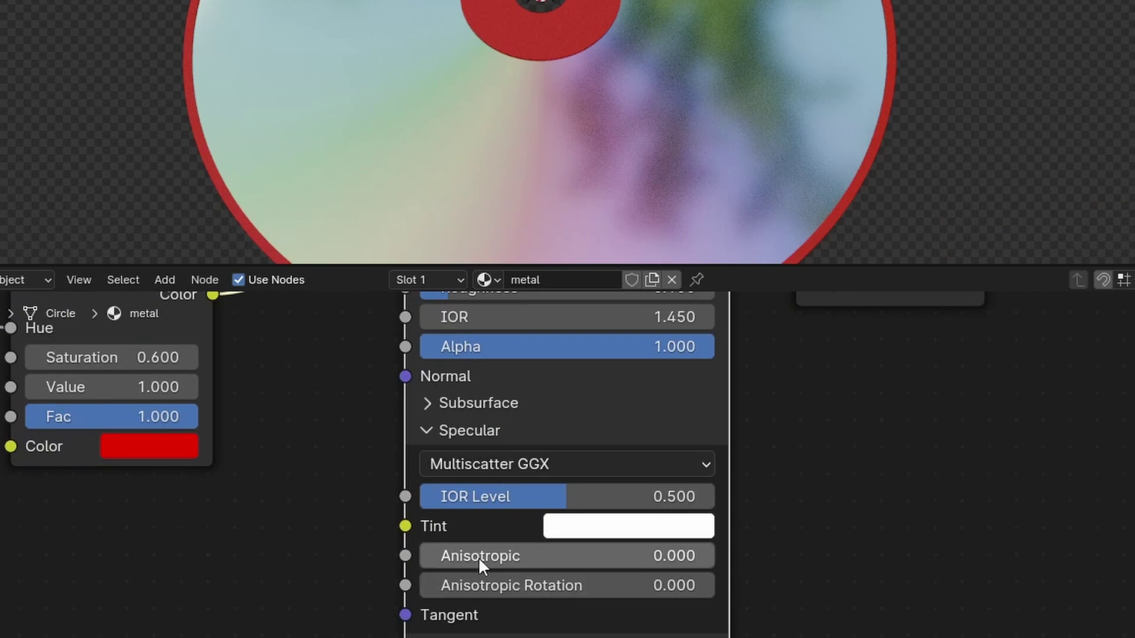
pyautogui.moveTo(478, 557); pyautogui.dragTo(774, 556)
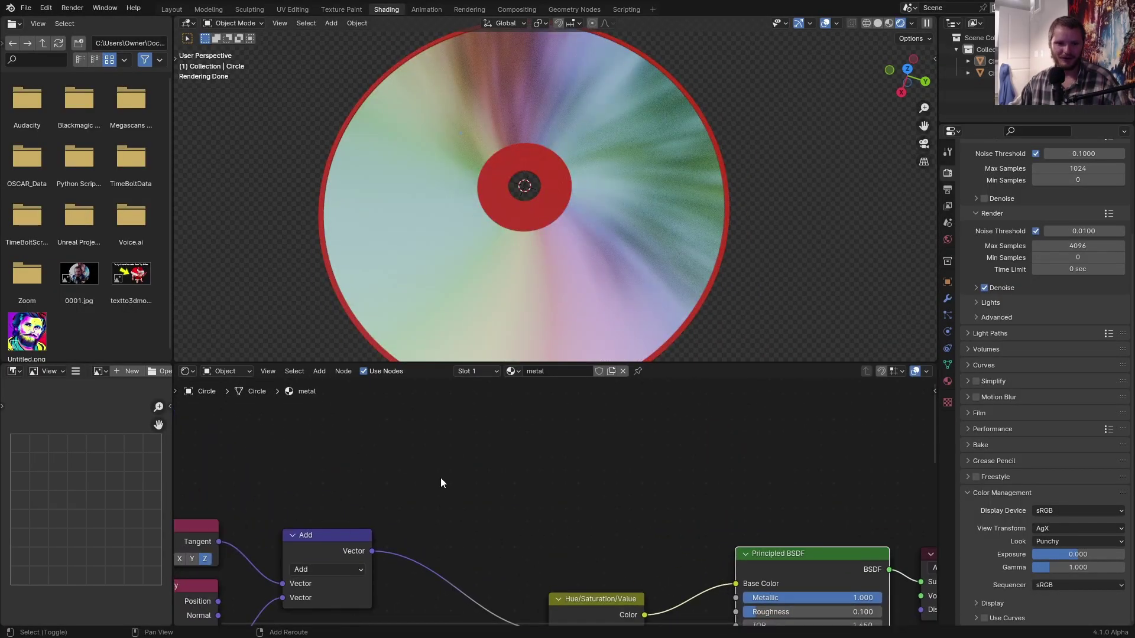
# Add a Voronoi Texture node to the metal material
pyautogui.hotkey('shift', 'a')
pyautogui.write('voro')
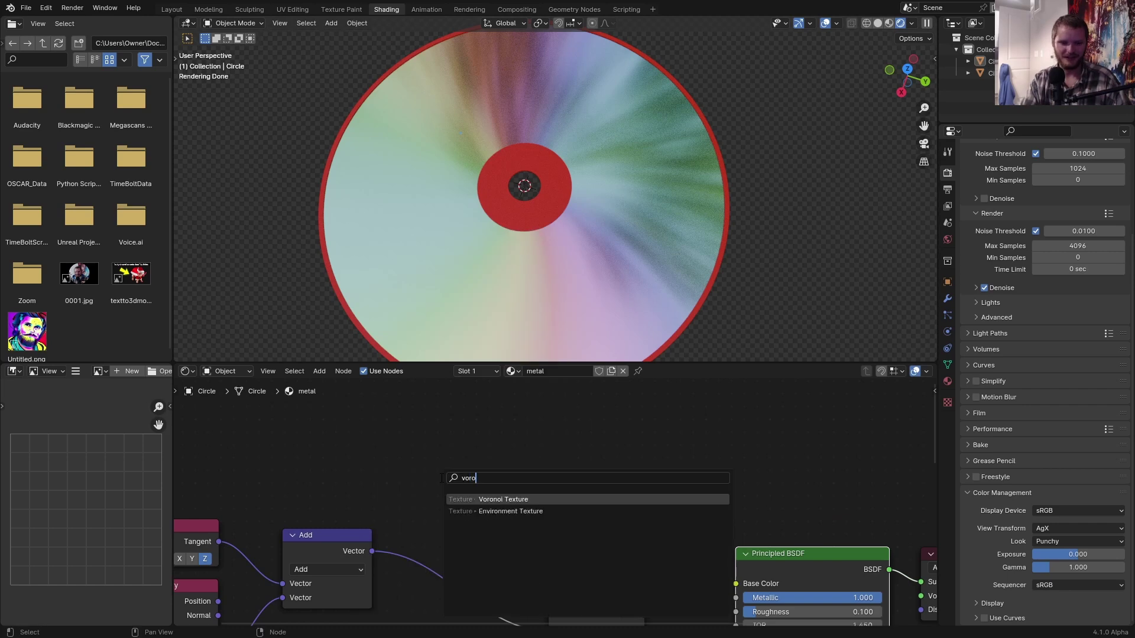
pyautogui.press('Return')
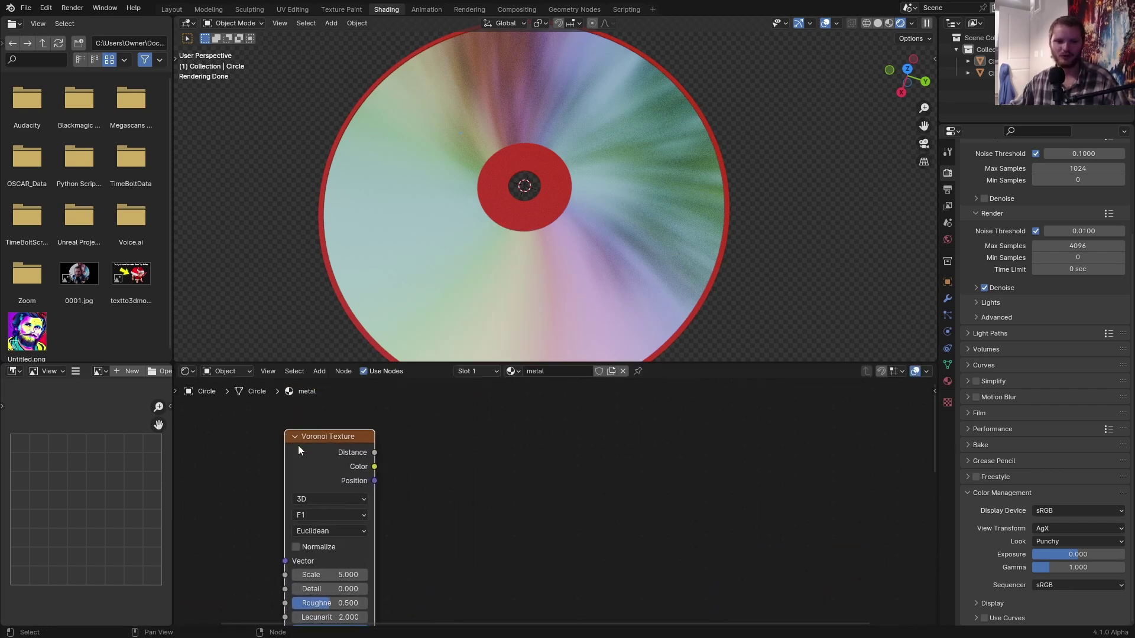
# Preview the Voronoi Texture on the disc, set its Detail to 4 and raise its Roughness
pyautogui.keyDown('ctrl'); pyautogui.keyDown('shift'); pyautogui.click(298, 445); pyautogui.keyUp('shift'); pyautogui.keyUp('ctrl')
pyautogui.moveTo(304, 452); pyautogui.dragTo(383, 430, button='middle')
pyautogui.scroll(-1, 505, 243)
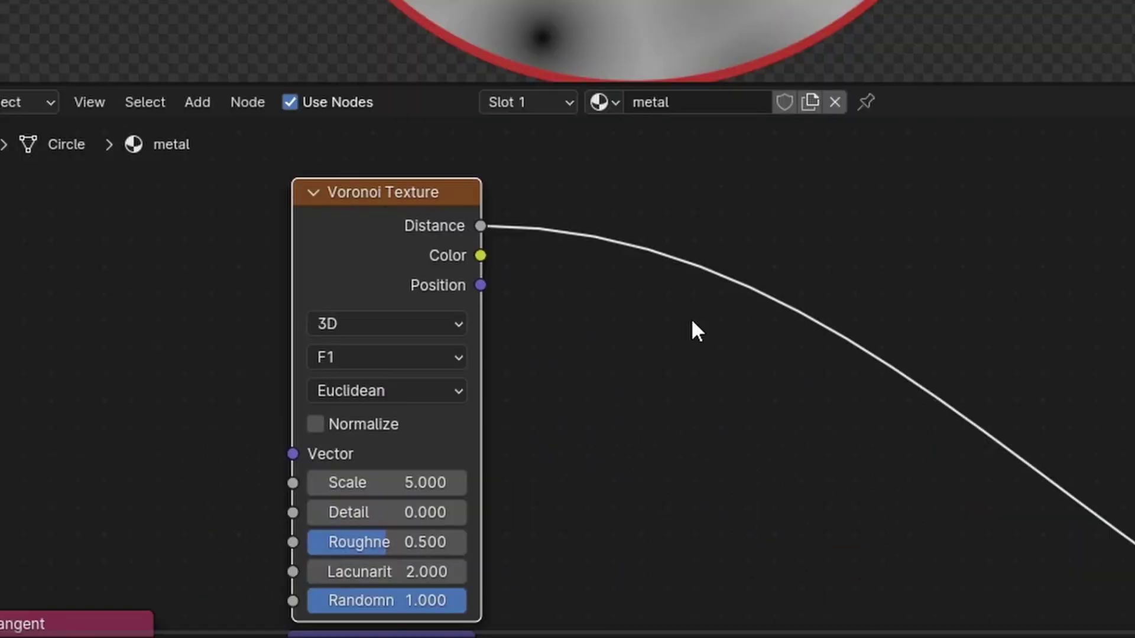
pyautogui.scroll(2, 481, 514)
pyautogui.click(322, 548)
pyautogui.write('3')
pyautogui.press('Return')
pyautogui.moveTo(621, 526); pyautogui.dragTo(655, 448, button='middle')
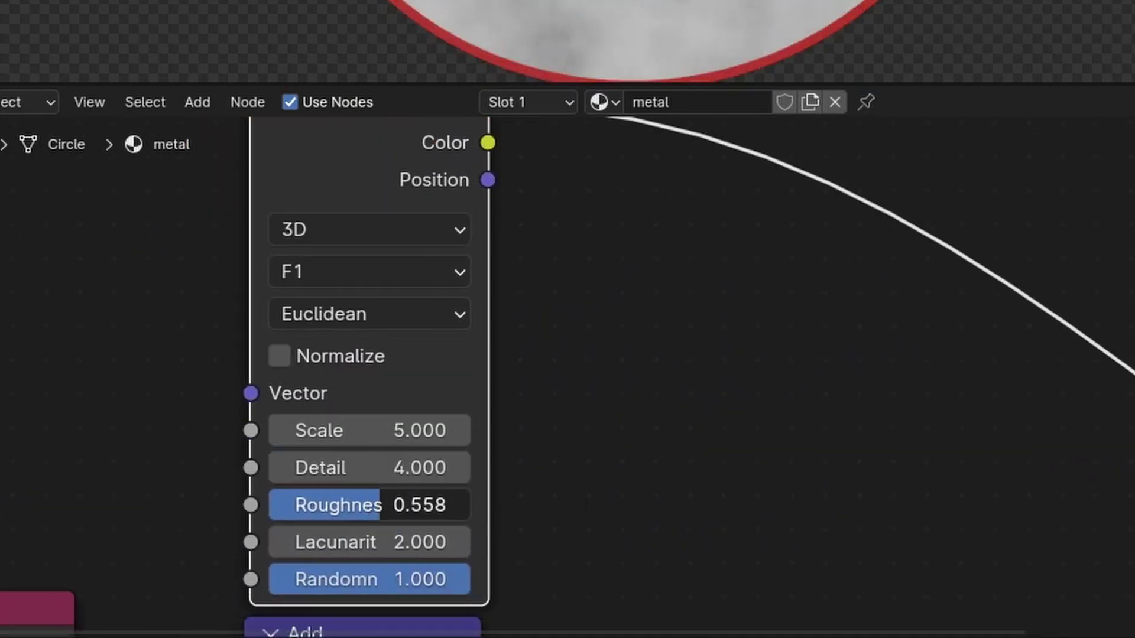
# Insert a Math Subtract node after the Voronoi's Distance, feeding its second value, and raise its first value to 2.050
pyautogui.moveTo(748, 318); pyautogui.dragTo(592, 456, button='middle')
pyautogui.hotkey('shift', 'a')
pyautogui.write('mat')
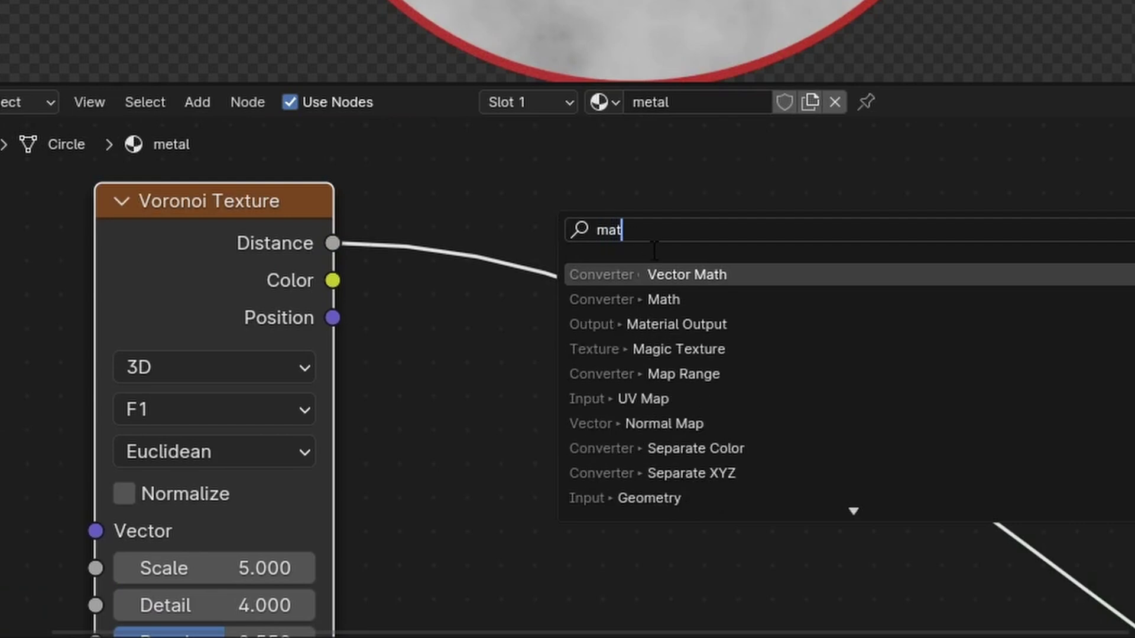
pyautogui.write('h')
pyautogui.click(663, 299)
pyautogui.click(530, 235)
pyautogui.click(635, 369)
pyautogui.press('s')
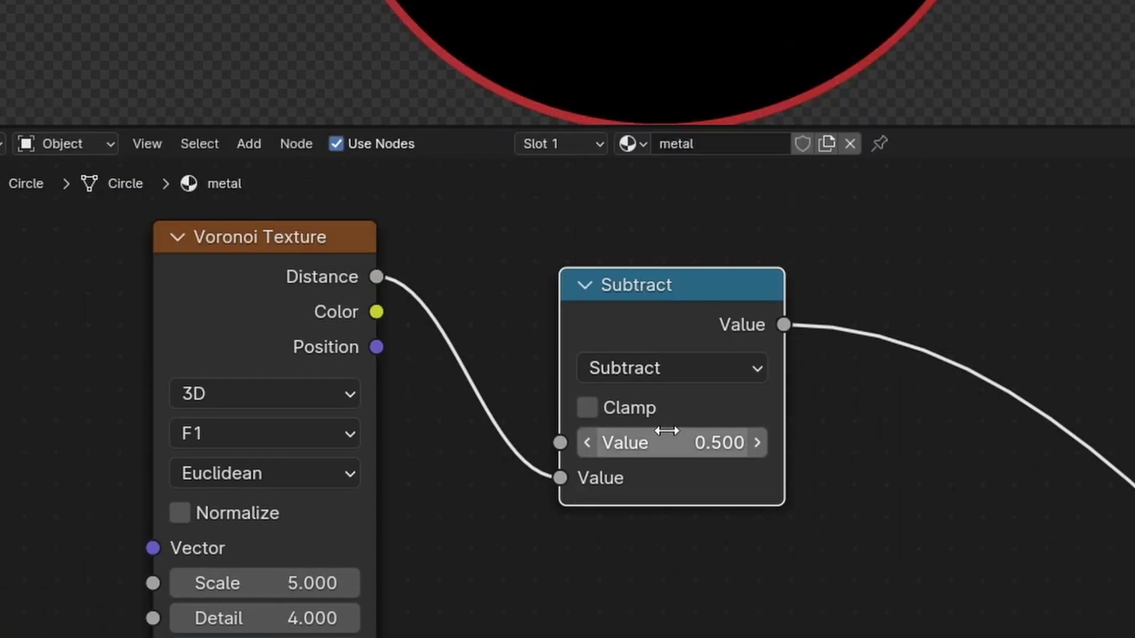
pyautogui.moveTo(670, 437); pyautogui.dragTo(769, 436)
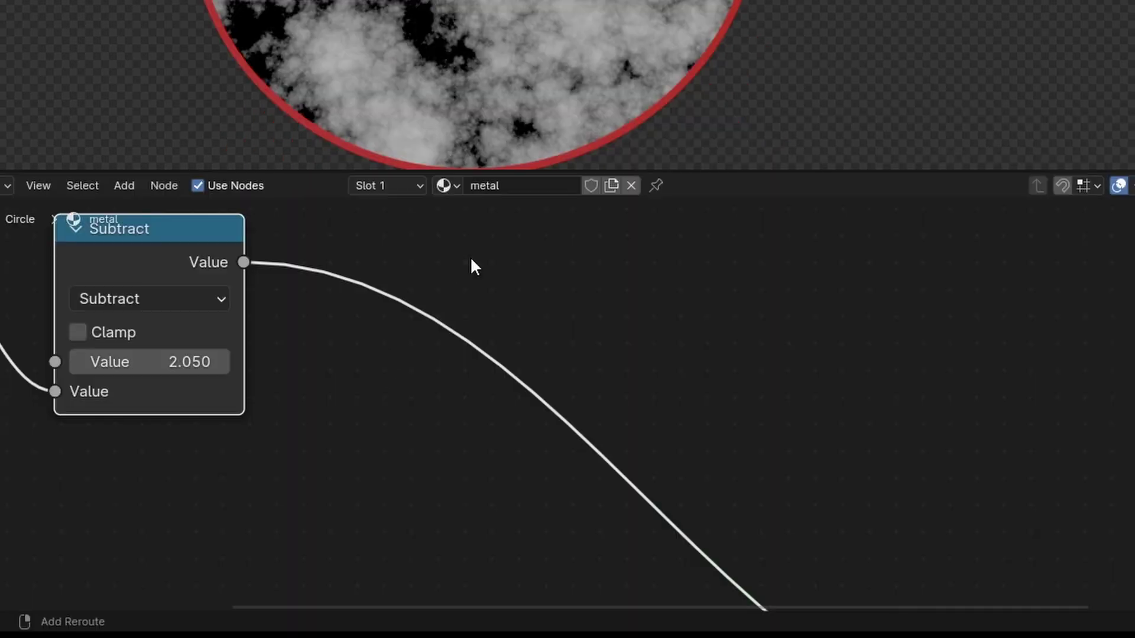
# Insert a Color Ramp node after the Subtract node
pyautogui.hotkey('shift', 'a')
pyautogui.write('colo')
pyautogui.click(556, 294)
pyautogui.click(364, 225)
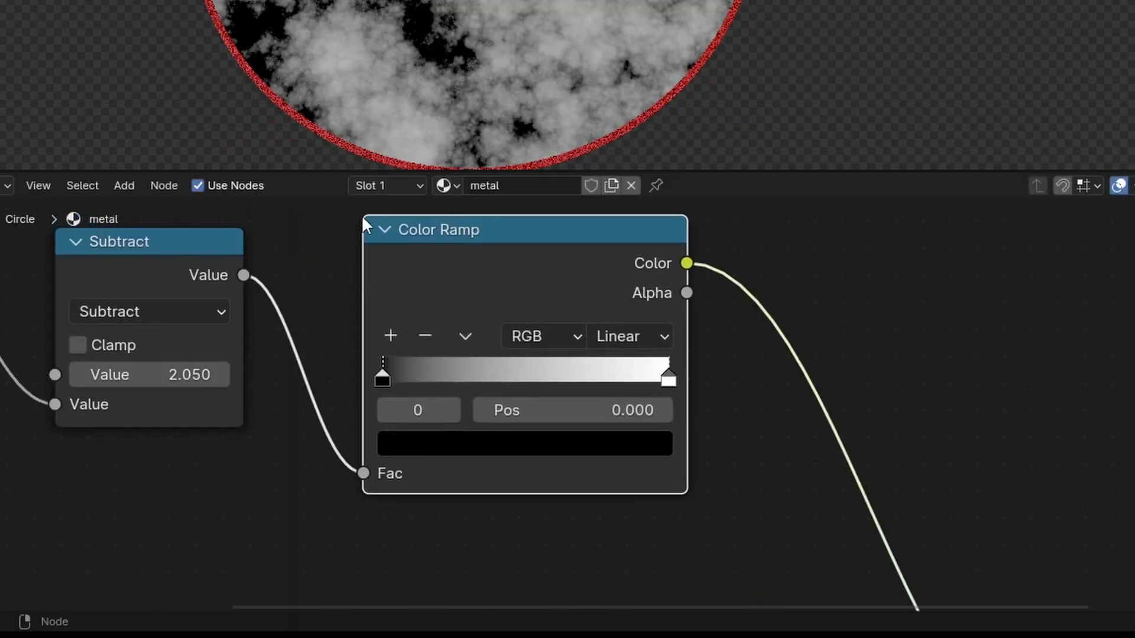
# Set the Color Ramp's black stop to a brightness of 0.25 and its white stop to 0.4
pyautogui.click(440, 447)
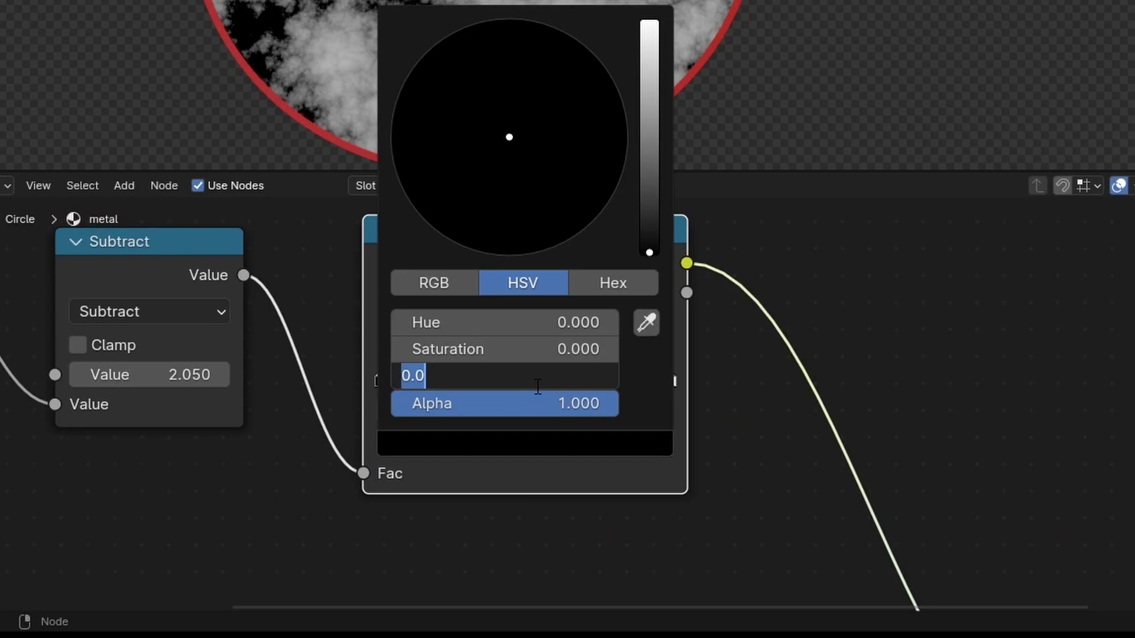
pyautogui.write('.25')
pyautogui.press('Return')
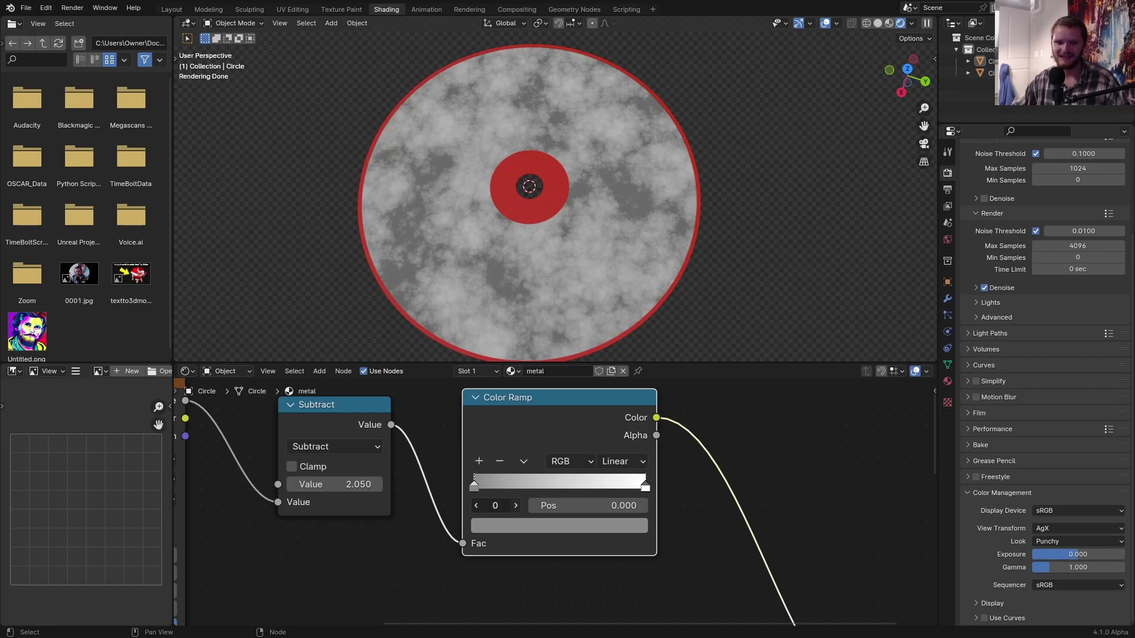
pyautogui.click(644, 486)
pyautogui.click(523, 526)
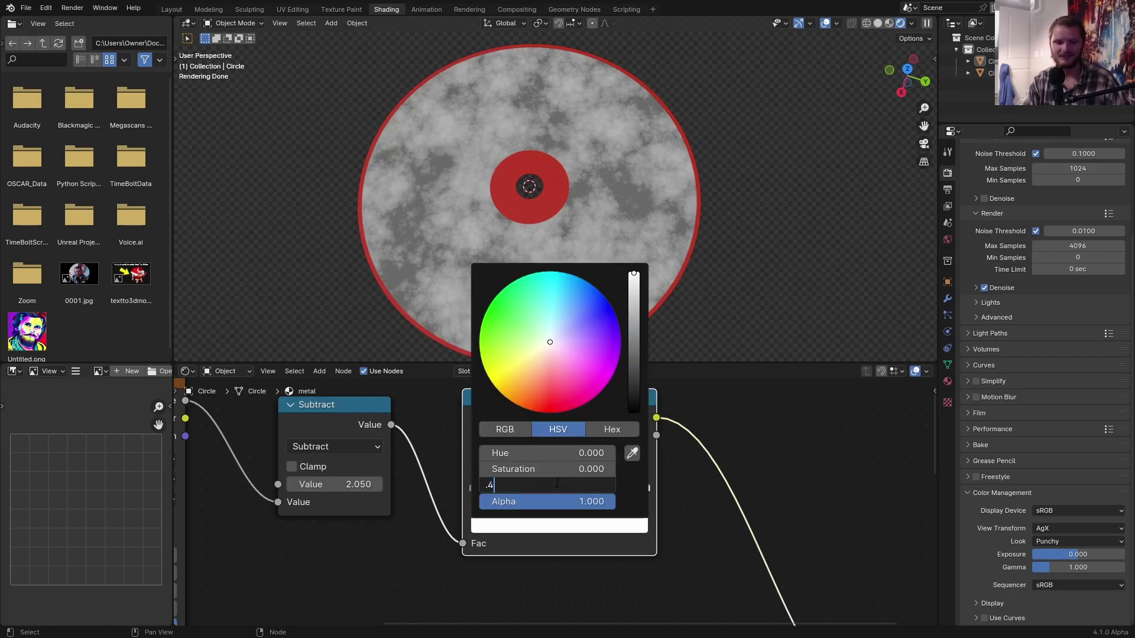
pyautogui.press('Return')
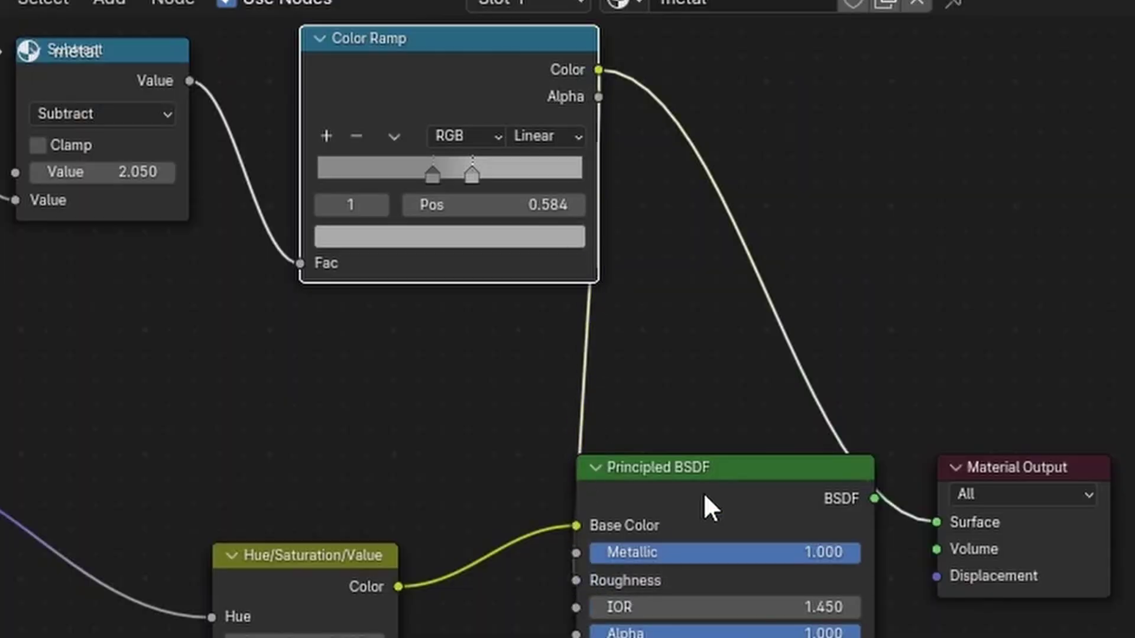
# Insert a Mix Color node between Hue/Saturation/Value and the Principled BSDF's Base Color
pyautogui.hotkey('shift', 'a')
pyautogui.write('mix color')
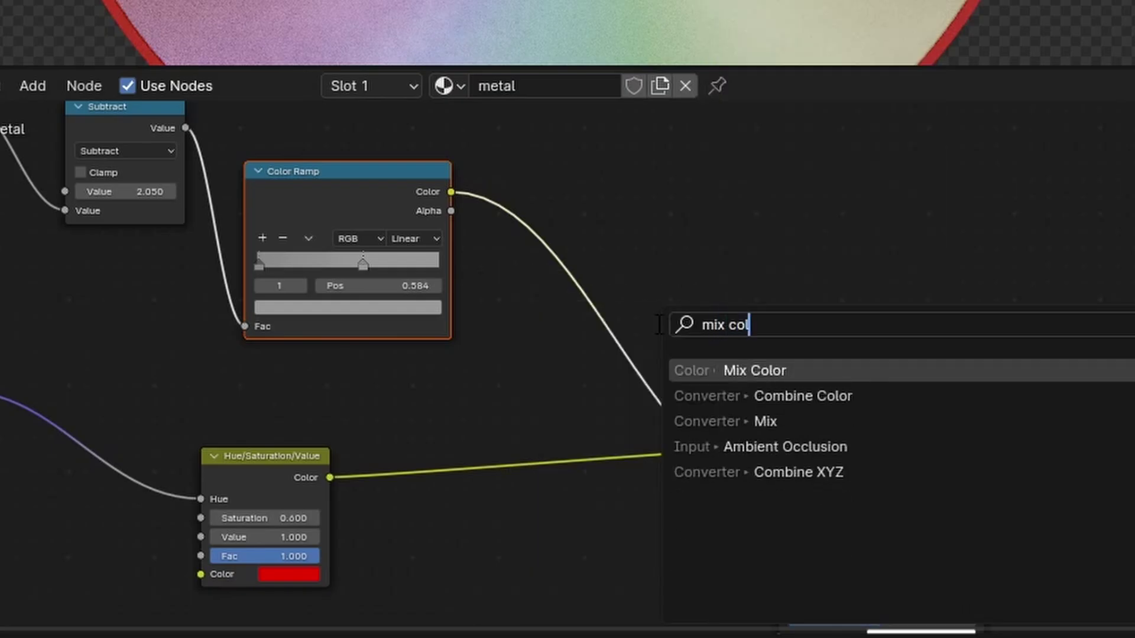
pyautogui.press('Return')
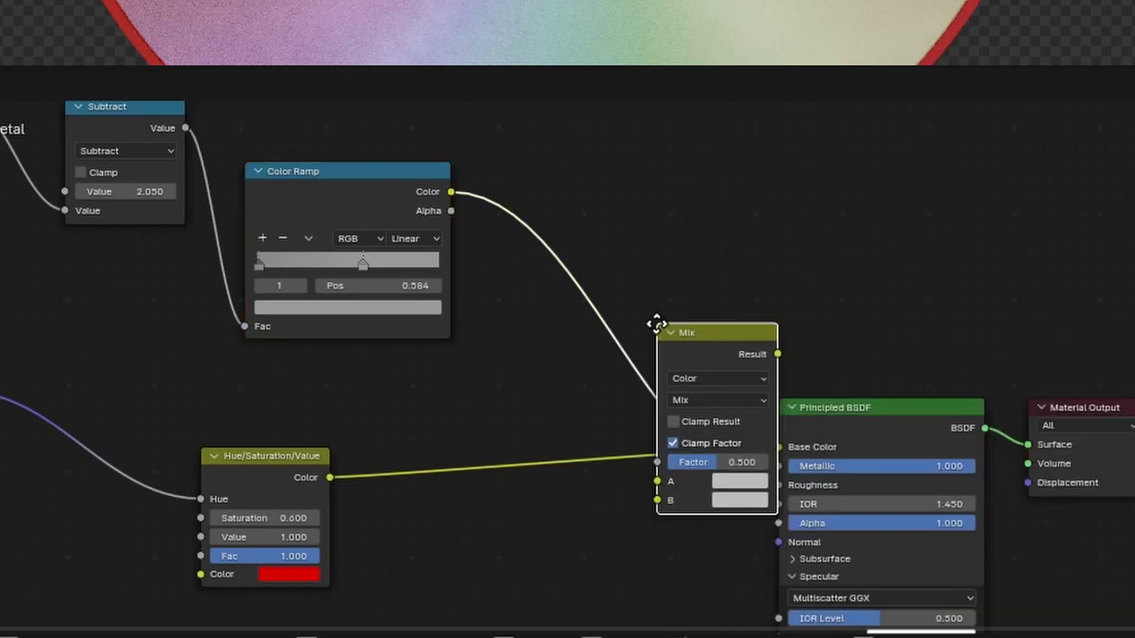
pyautogui.click(514, 415)
# Duplicate the Color Ramp and connect the copy's Color output to the Mix node's Factor
pyautogui.moveTo(460, 393); pyautogui.dragTo(493, 510, button='middle')
pyautogui.moveTo(389, 331); pyautogui.dragTo(434, 170)
pyautogui.scroll(2, 442, 266)
pyautogui.hotkey('shift', 'd')
pyautogui.click(419, 431)
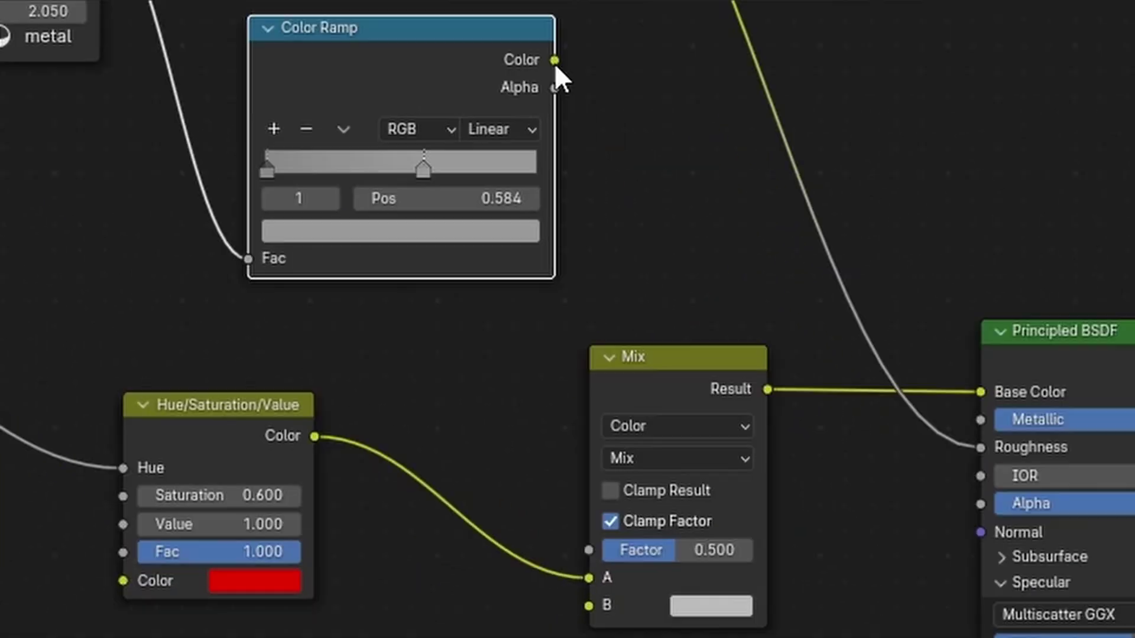
pyautogui.moveTo(674, 333); pyautogui.dragTo(701, 637)
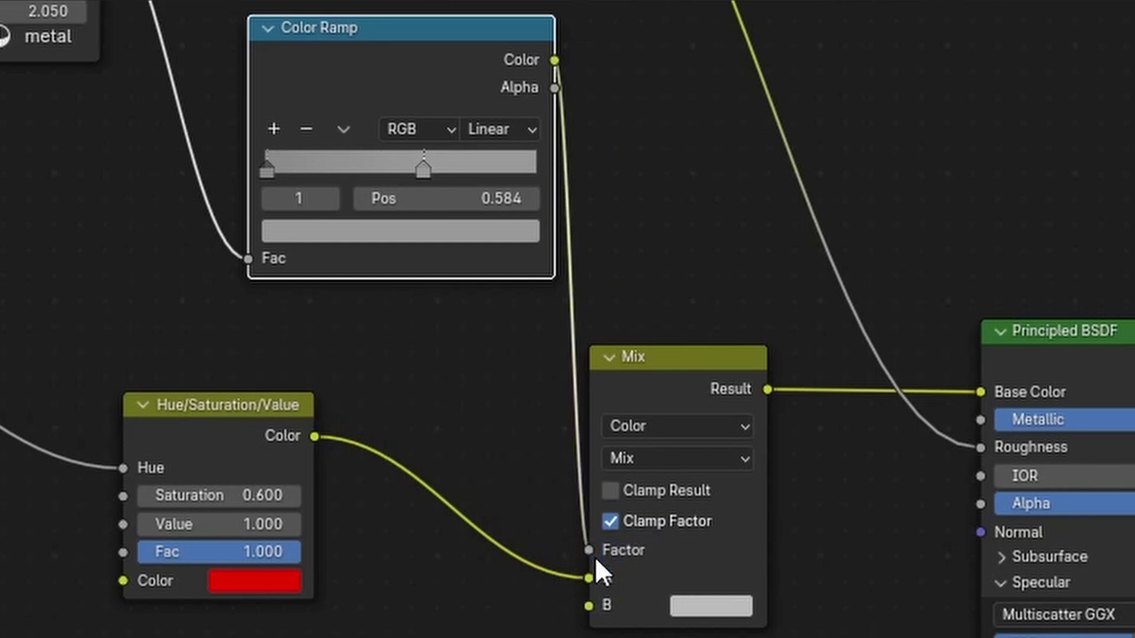
pyautogui.moveTo(743, 615); pyautogui.dragTo(656, 484, button='middle')
# Try full white for the lighter stop of the duplicated Color Ramp
pyautogui.scroll(4, 656, 484)
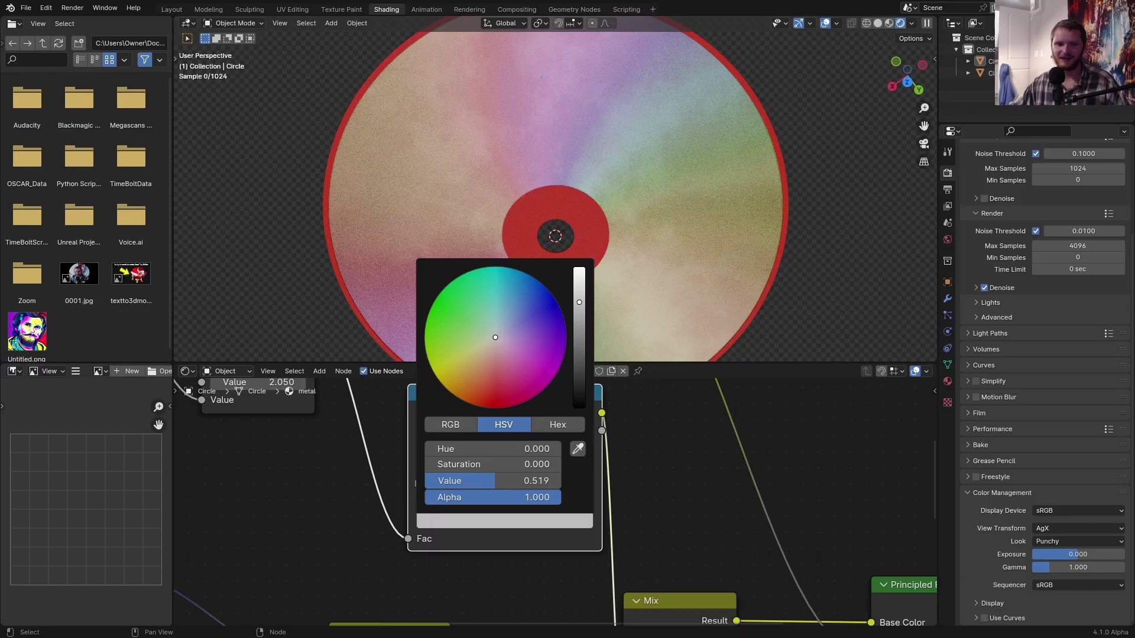
pyautogui.moveTo(578, 300); pyautogui.dragTo(578, 267)
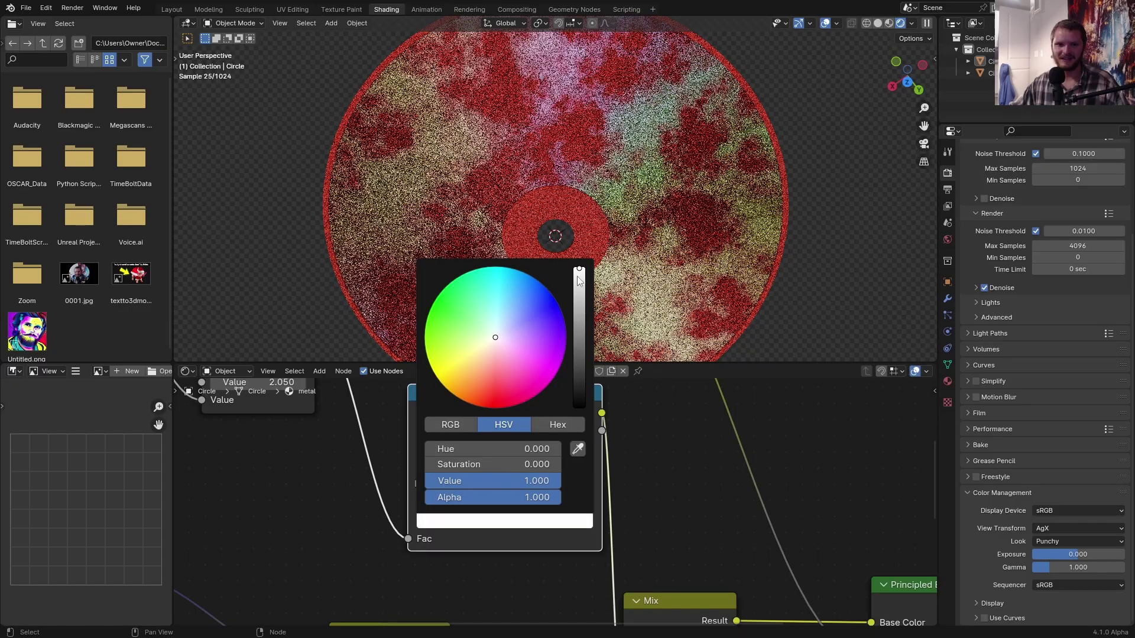
pyautogui.moveTo(582, 136); pyautogui.dragTo(569, 158, button='middle')
pyautogui.hotkey('ctrl', 'z')
pyautogui.hotkey('ctrl', 'z')
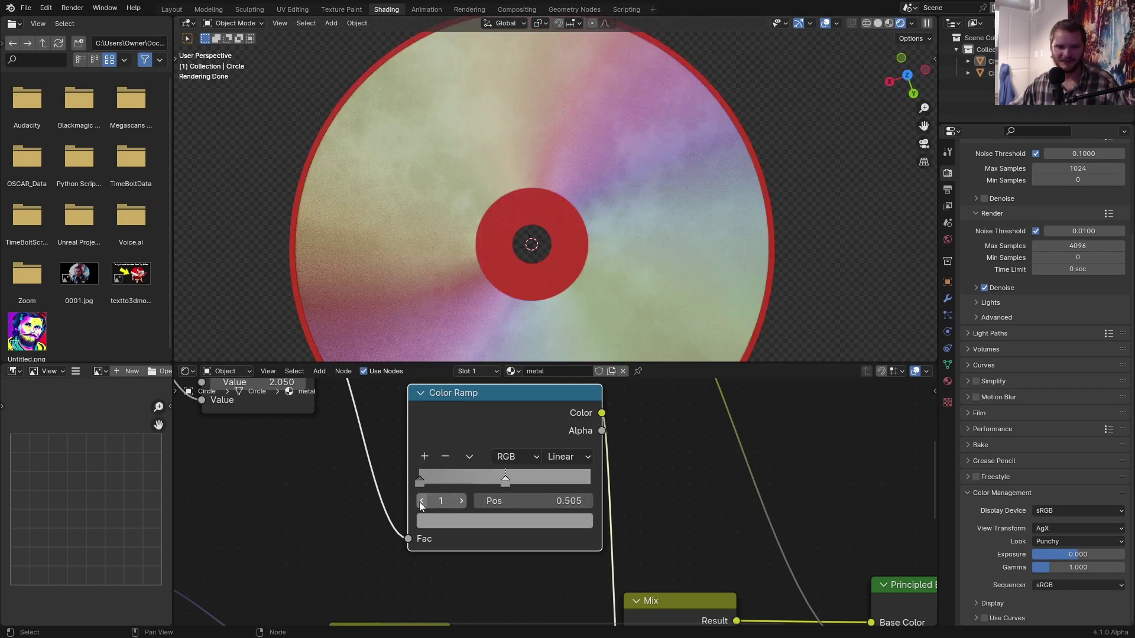
# Refine the duplicated Color Ramp's dark stop position and light stop brightness, and adjust the Mix node's B color to a neutral gray
pyautogui.moveTo(516, 498); pyautogui.dragTo(539, 498)
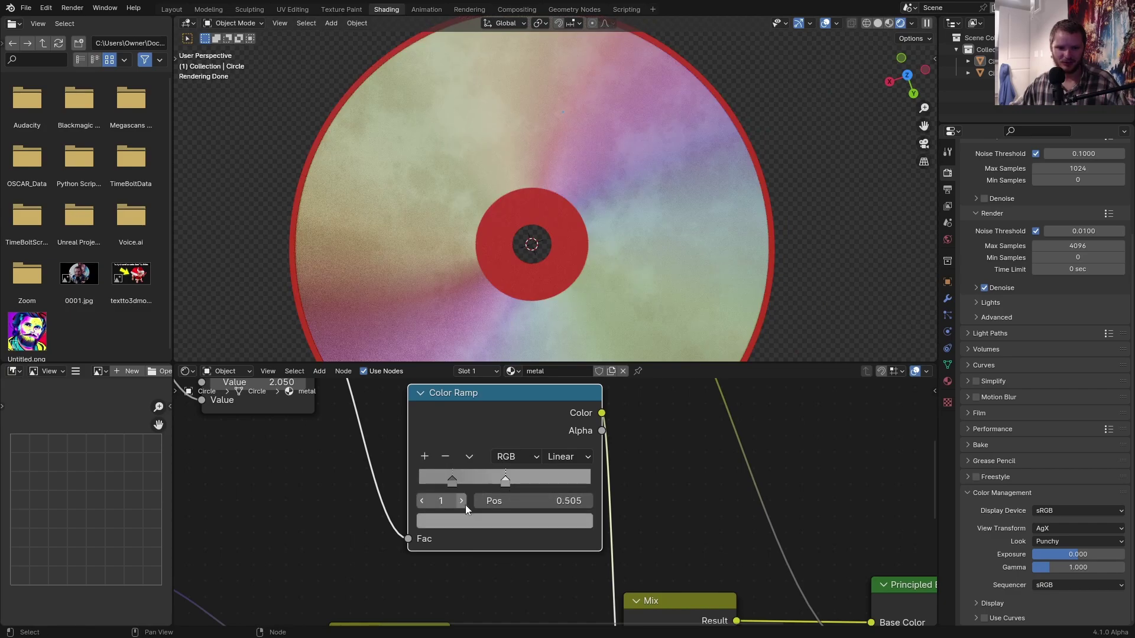
pyautogui.click(474, 520)
pyautogui.moveTo(577, 313); pyautogui.dragTo(579, 304)
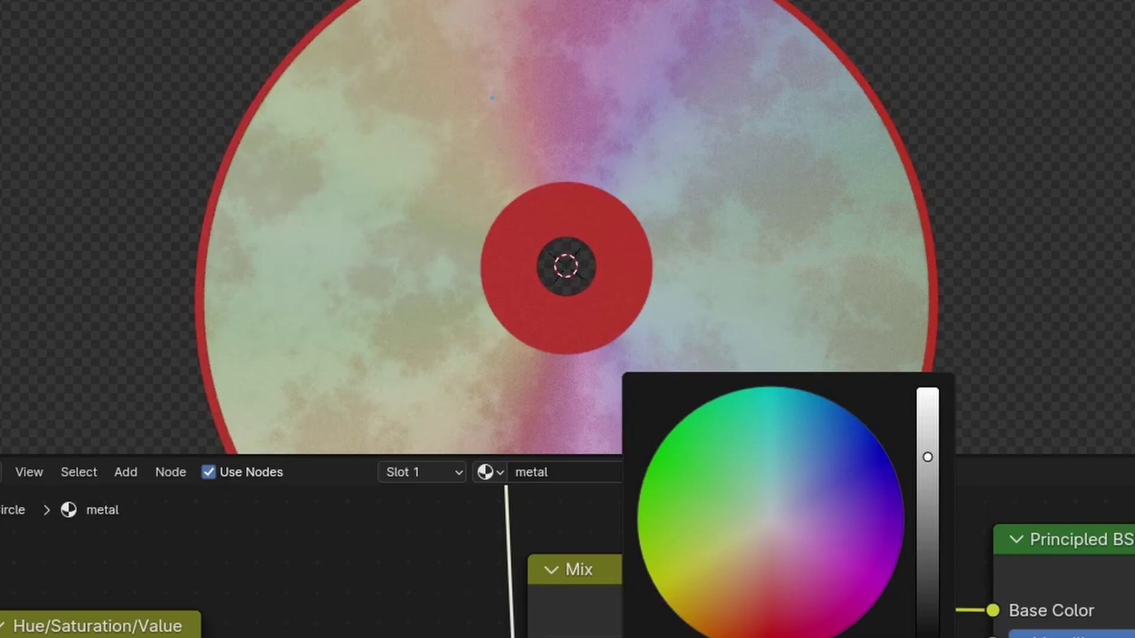
pyautogui.click(772, 576)
pyautogui.moveTo(771, 536); pyautogui.dragTo(770, 520)
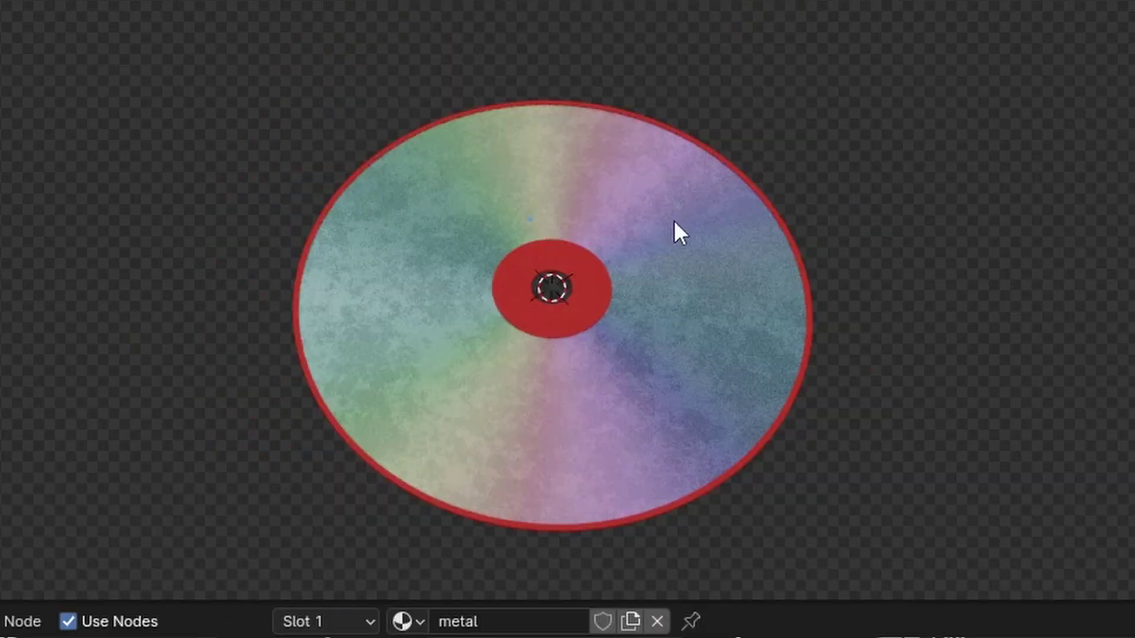
# Examine the disc from both sides and preview the Geometry node's outputs in turn up to Backfacing
pyautogui.moveTo(674, 221)
pyautogui.mouseDown(button='middle')
pyautogui.moveTo(651, 301)
pyautogui.moveTo(675, 352)
pyautogui.mouseUp(button='middle')
pyautogui.scroll(2, 675, 349)
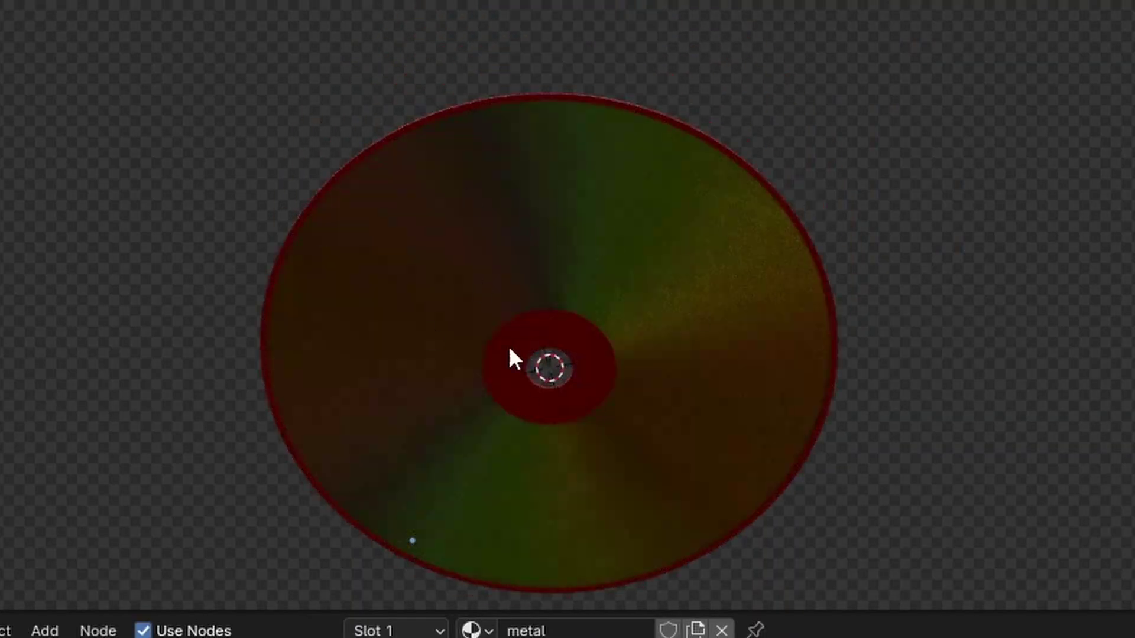
pyautogui.moveTo(509, 346); pyautogui.dragTo(577, 565, button='middle')
pyautogui.moveTo(703, 146); pyautogui.dragTo(513, 296, button='middle')
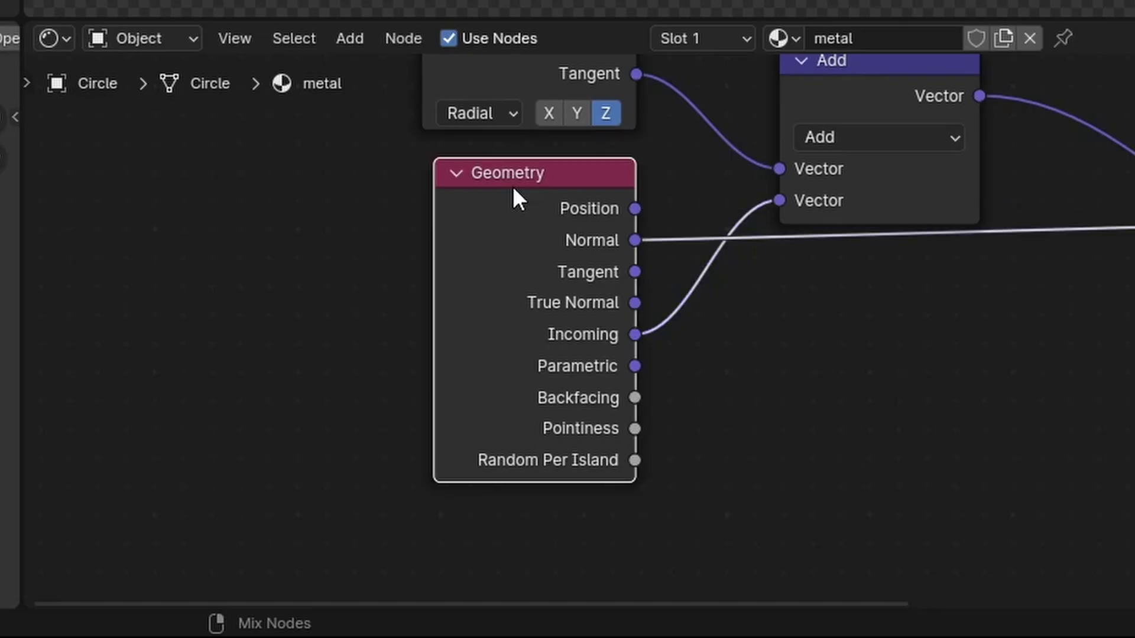
pyautogui.keyDown('ctrl'); pyautogui.keyDown('shift'); pyautogui.click(513, 189); pyautogui.keyUp('shift'); pyautogui.keyUp('ctrl')
pyautogui.keyDown('ctrl'); pyautogui.keyDown('shift'); pyautogui.click(513, 189); pyautogui.keyUp('shift'); pyautogui.keyUp('ctrl')
pyautogui.keyDown('ctrl'); pyautogui.keyDown('shift'); pyautogui.click(512, 189); pyautogui.keyUp('shift'); pyautogui.keyUp('ctrl')
pyautogui.keyDown('ctrl'); pyautogui.keyDown('shift'); pyautogui.click(513, 189); pyautogui.keyUp('shift'); pyautogui.keyUp('ctrl')
pyautogui.keyDown('ctrl'); pyautogui.keyDown('shift'); pyautogui.click(513, 189); pyautogui.keyUp('shift'); pyautogui.keyUp('ctrl')
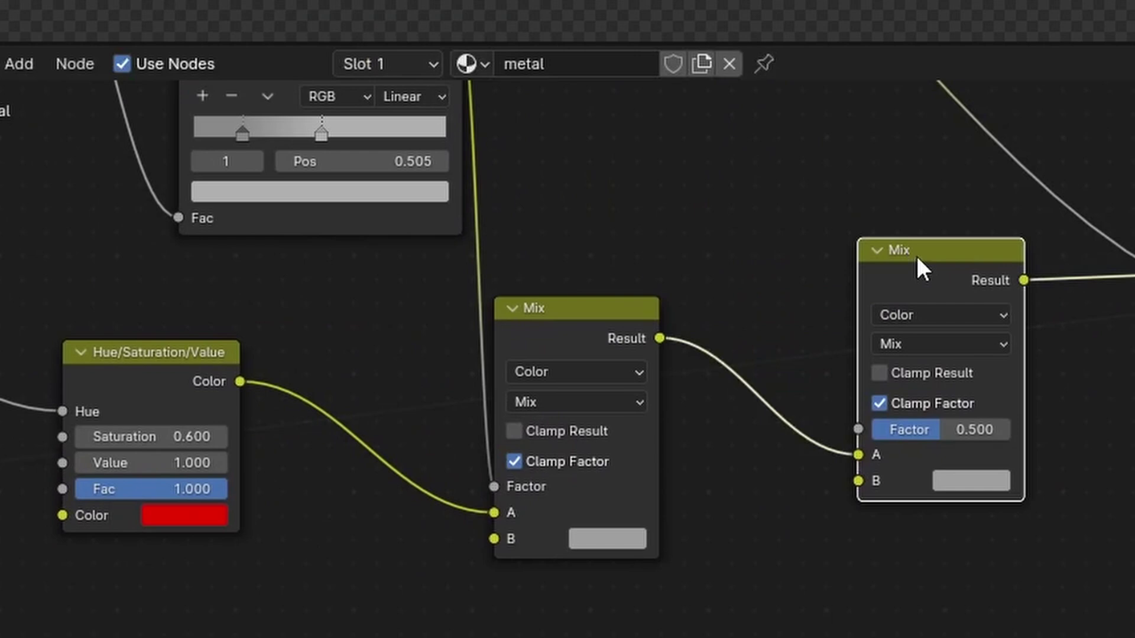
# Connect the Geometry node's Backfacing output to the second Mix node's Factor and set that node's B color to dark red
pyautogui.scroll(-3, 222, 398)
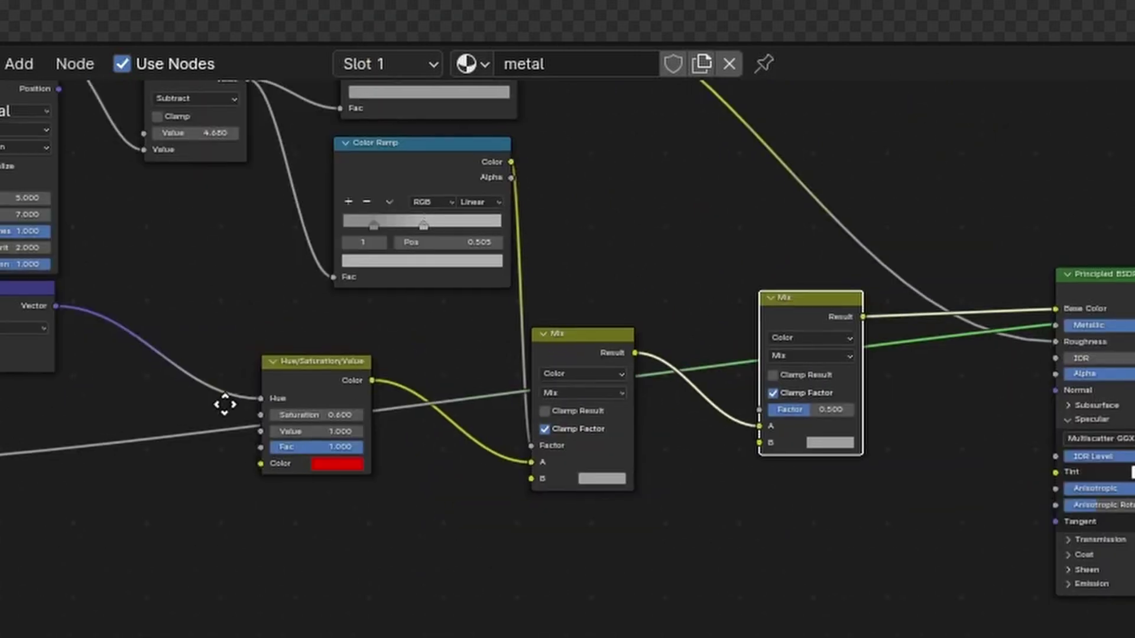
pyautogui.scroll(3, 90, 447)
pyautogui.moveTo(89, 438); pyautogui.dragTo(920, 374)
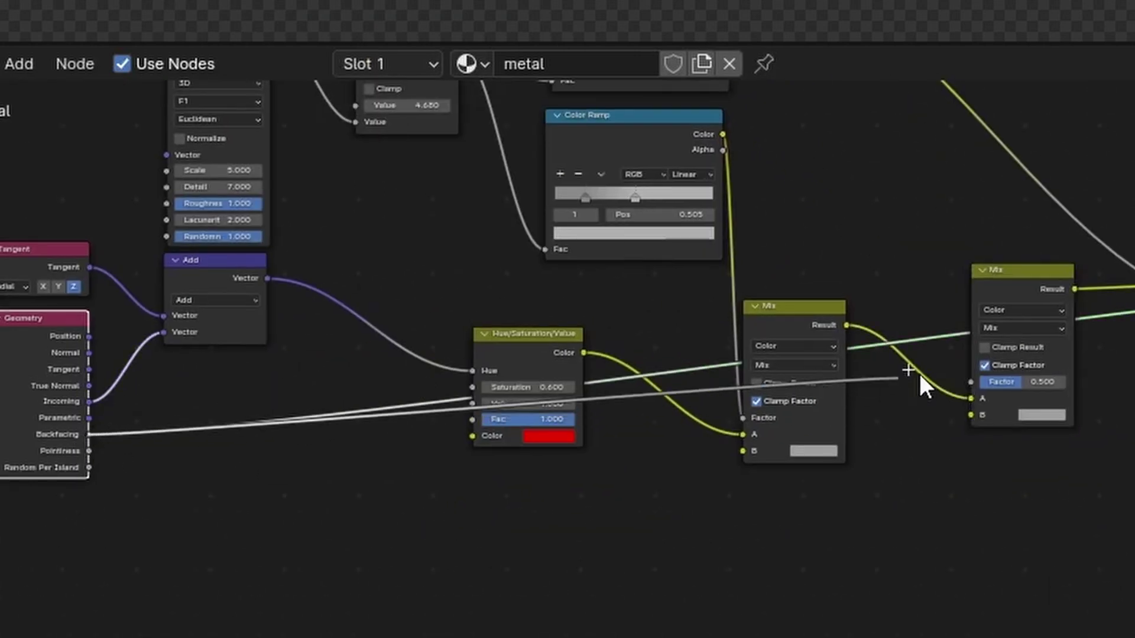
pyautogui.click(1033, 415)
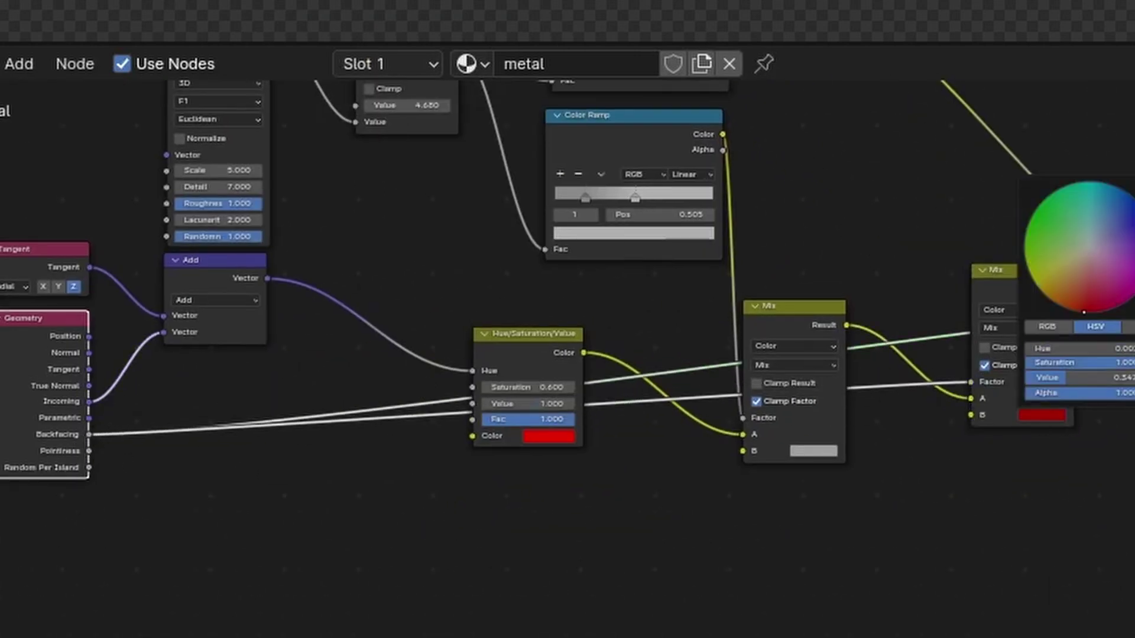
# Change the second Mix node's B color to white for the disc's back side
pyautogui.moveTo(995, 293); pyautogui.dragTo(920, 337, button='middle')
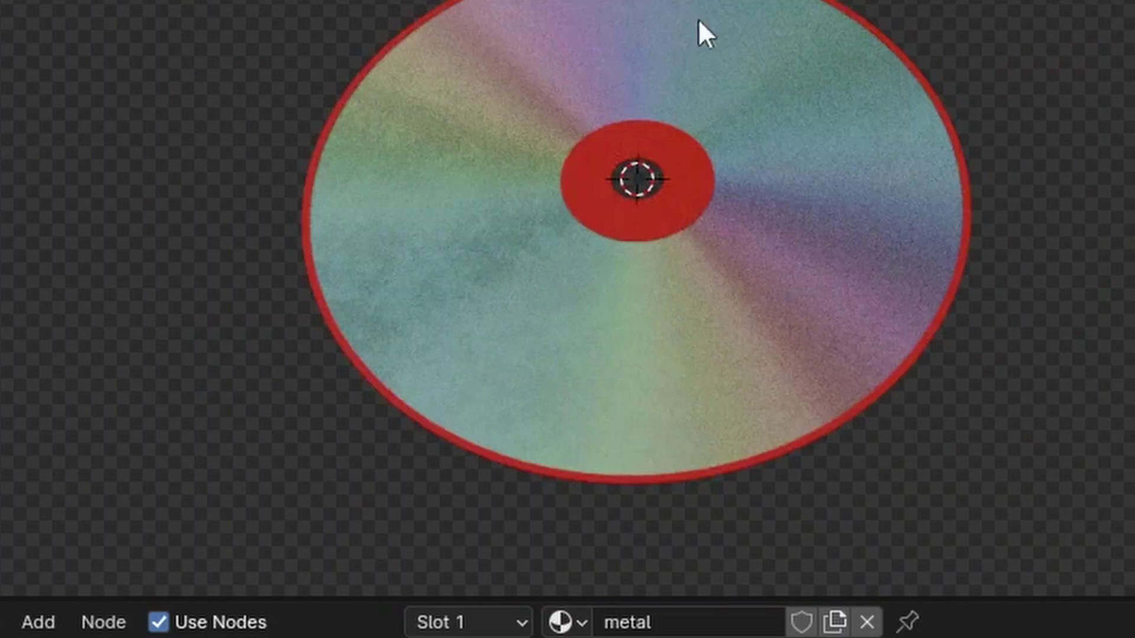
pyautogui.moveTo(687, 283); pyautogui.dragTo(684, 0, button='middle')
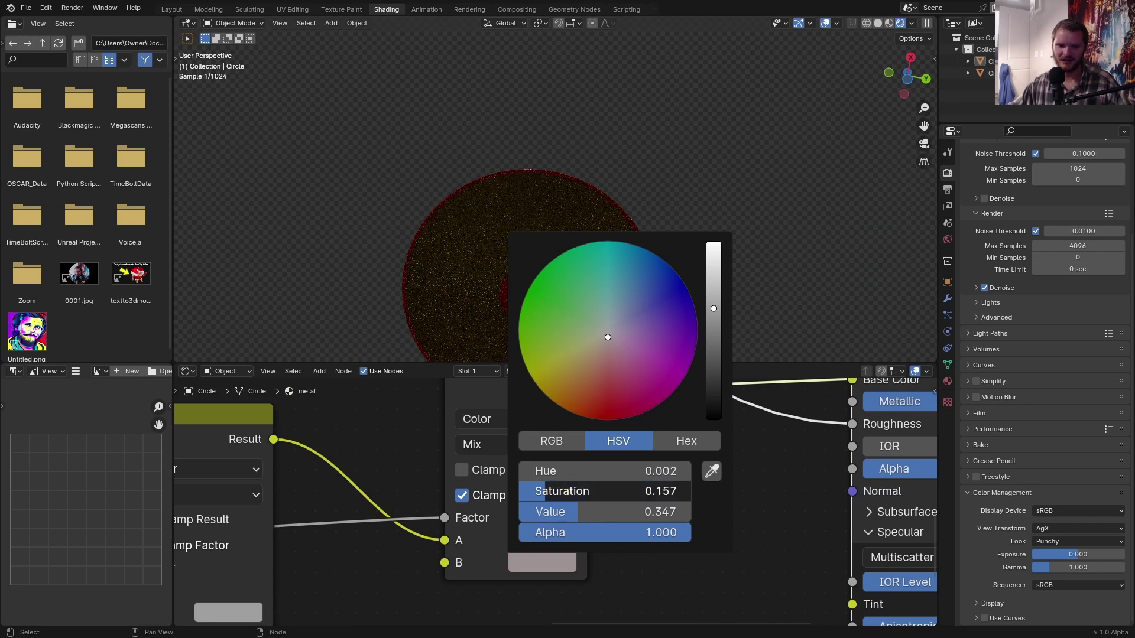
pyautogui.moveTo(710, 273); pyautogui.dragTo(712, 242)
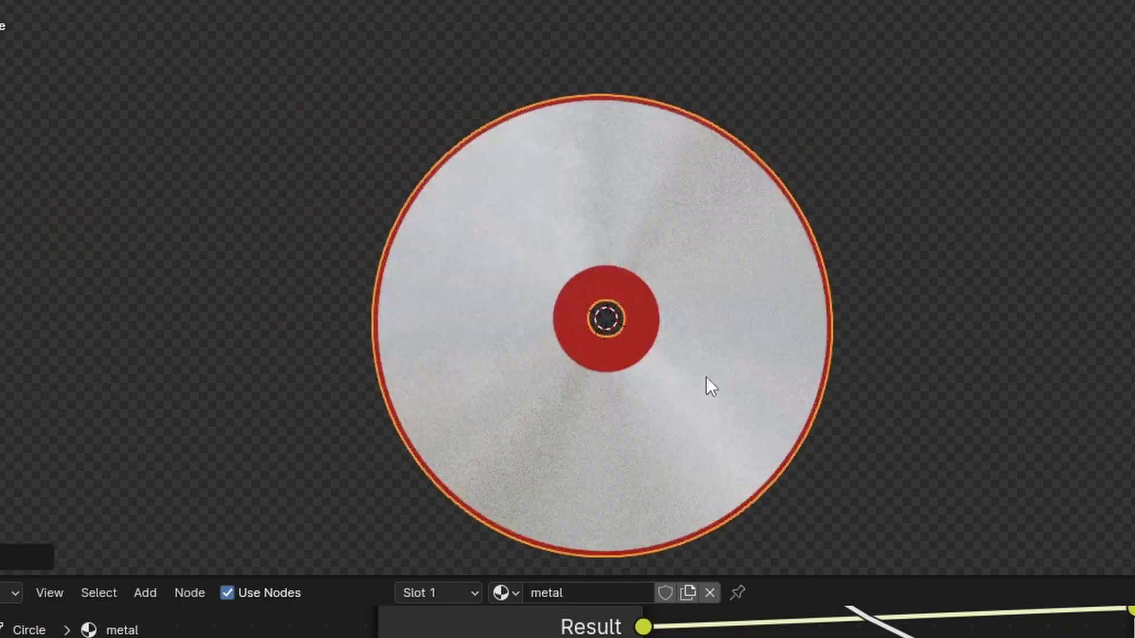
# Try rotating the disc freely to check its shading from other angles
pyautogui.scroll(6, 686, 284)
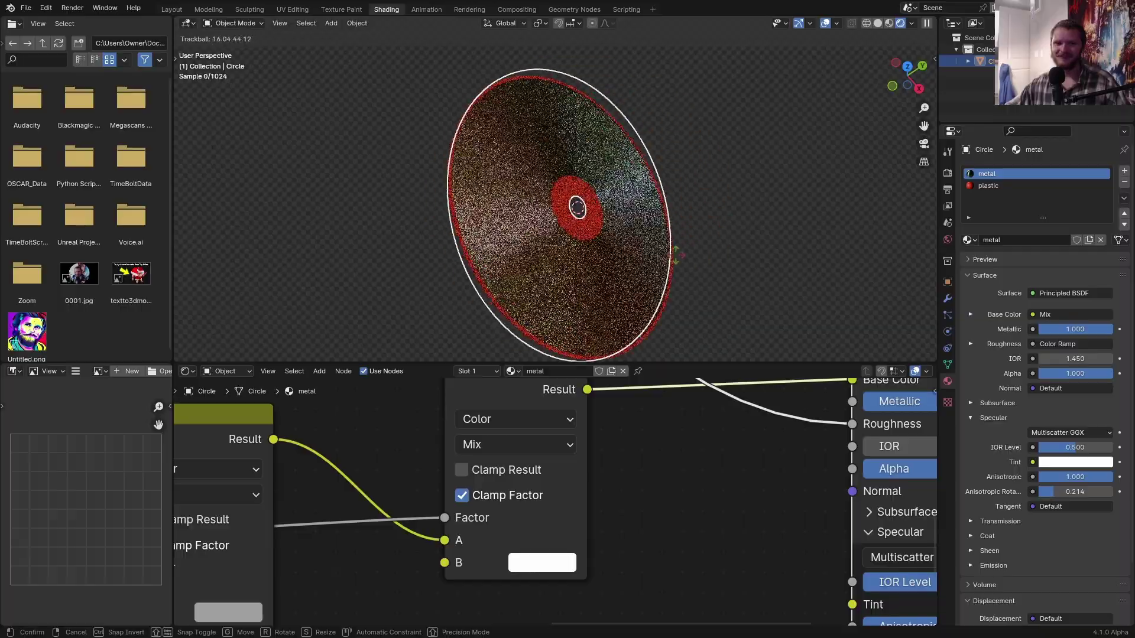
pyautogui.click(642, 279)
pyautogui.hotkey('ctrl', 'z')
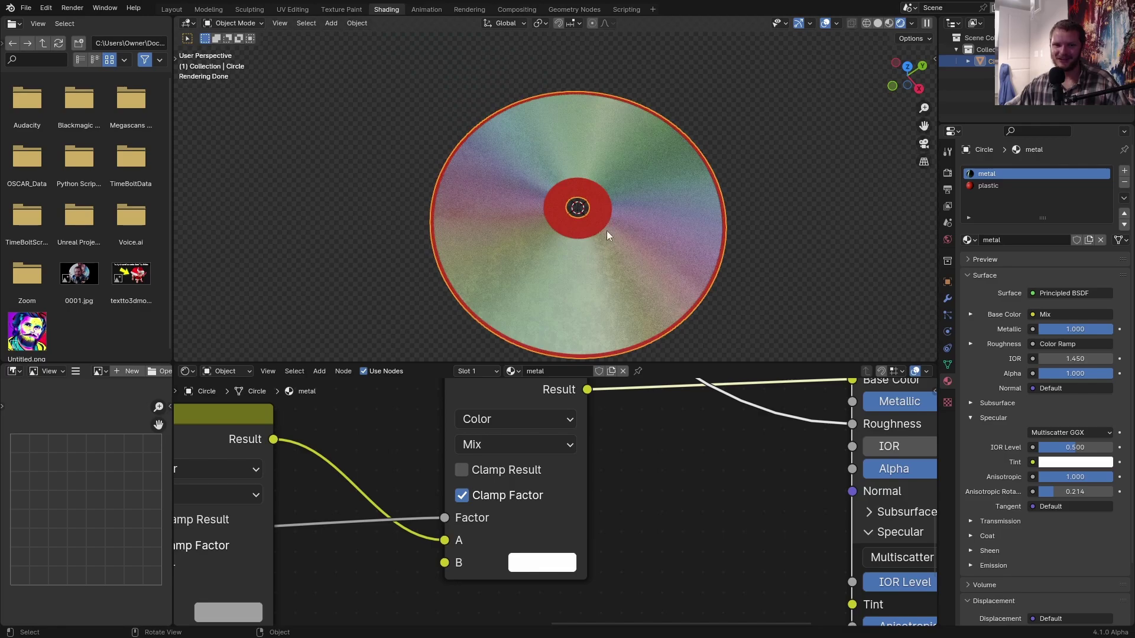
# Replace the plastic material's Principled BSDF with a Glass BSDF connected to the Material Output's Surface
pyautogui.scroll(4, 565, 217)
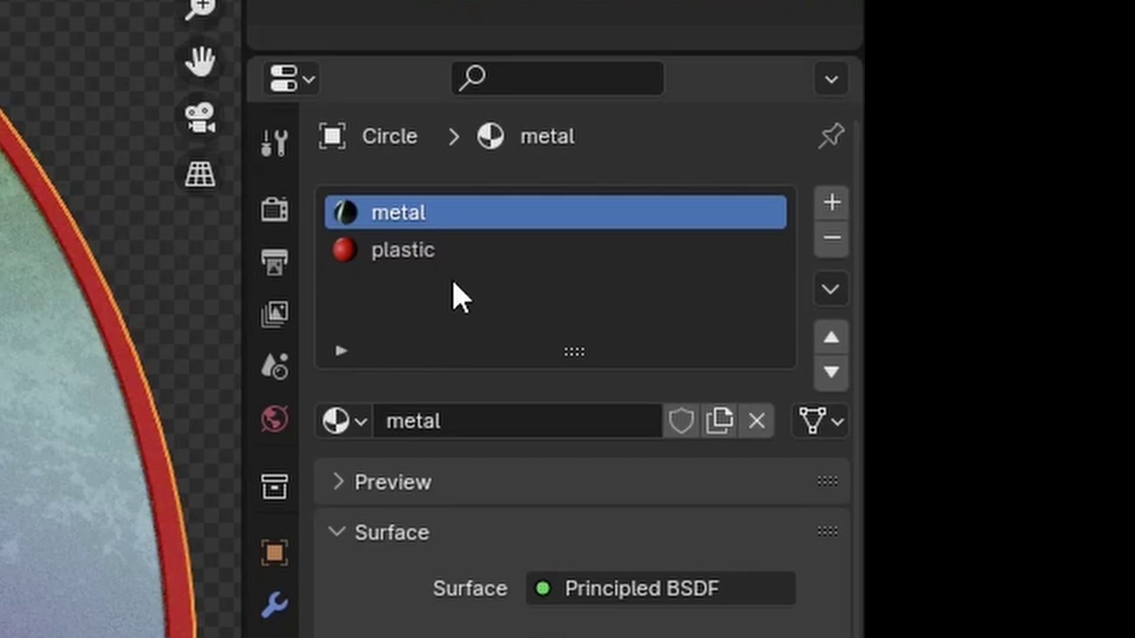
pyautogui.click(1003, 186)
pyautogui.press('Home')
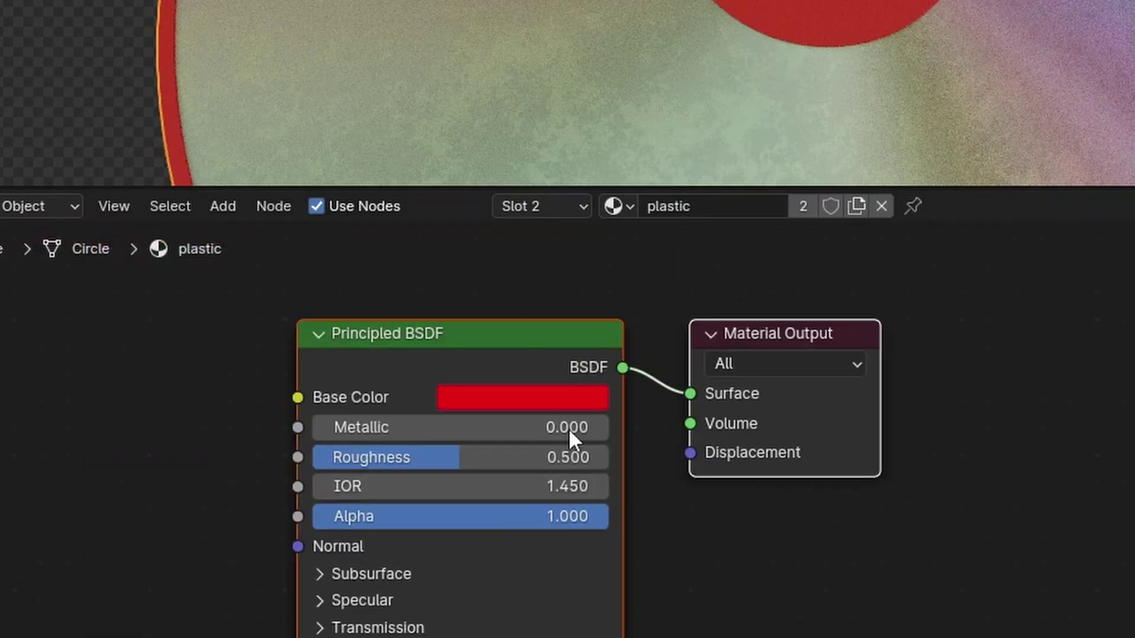
pyautogui.press('x')
pyautogui.moveTo(279, 301); pyautogui.dragTo(569, 390, button='middle')
pyautogui.scroll(3, 569, 390)
pyautogui.hotkey('shift', 'a')
pyautogui.write('g')
pyautogui.press('Return')
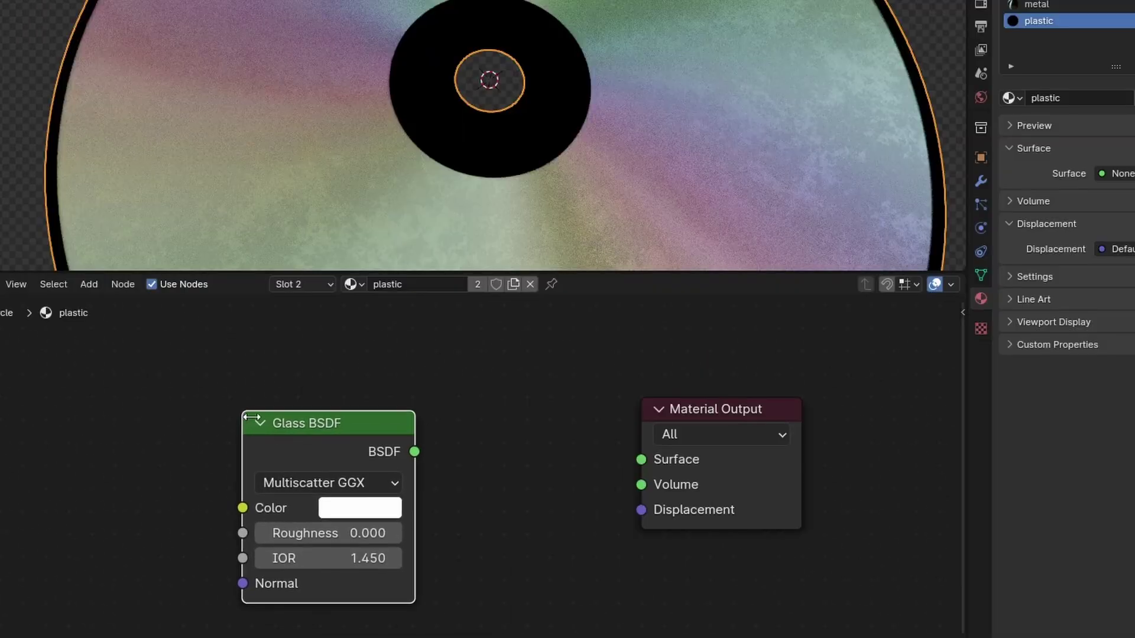
pyautogui.moveTo(640, 459); pyautogui.dragTo(640, 459)
# Tint the Glass BSDF's color very pale blue and set its IOR to 1.2
pyautogui.scroll(-5, 517, 205)
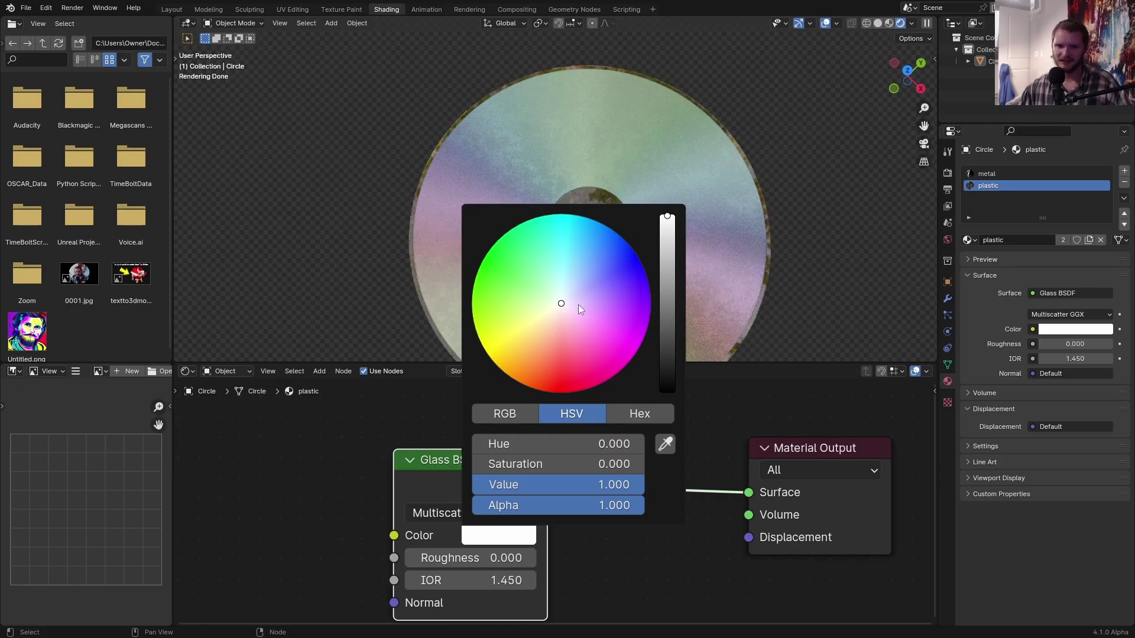
pyautogui.moveTo(580, 308); pyautogui.dragTo(564, 300)
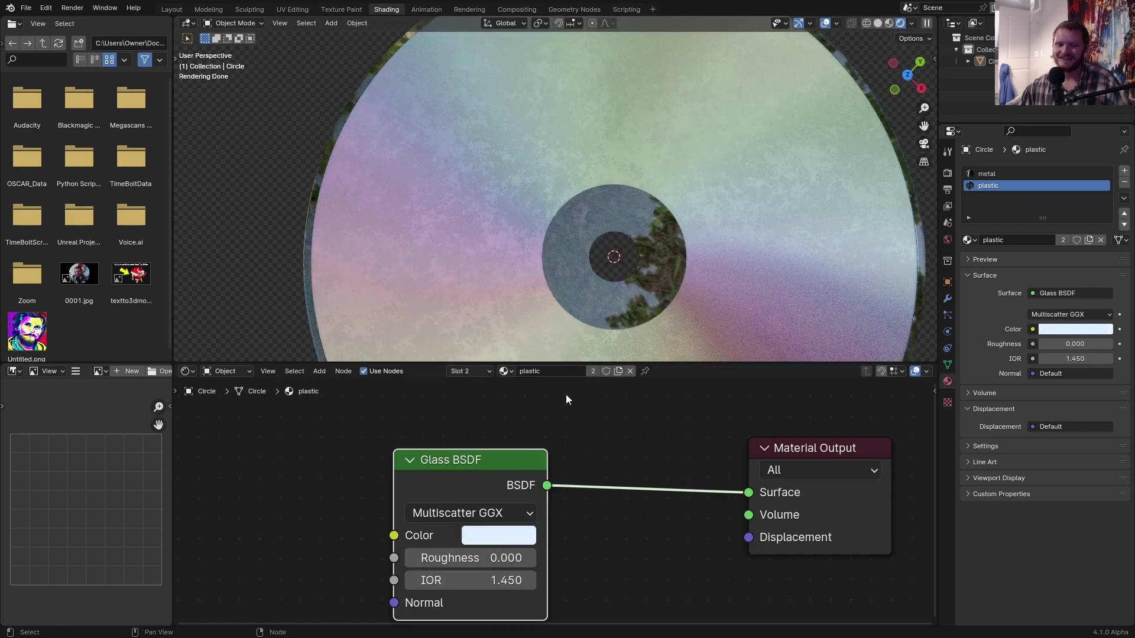
pyautogui.moveTo(570, 349); pyautogui.dragTo(643, 351, button='middle')
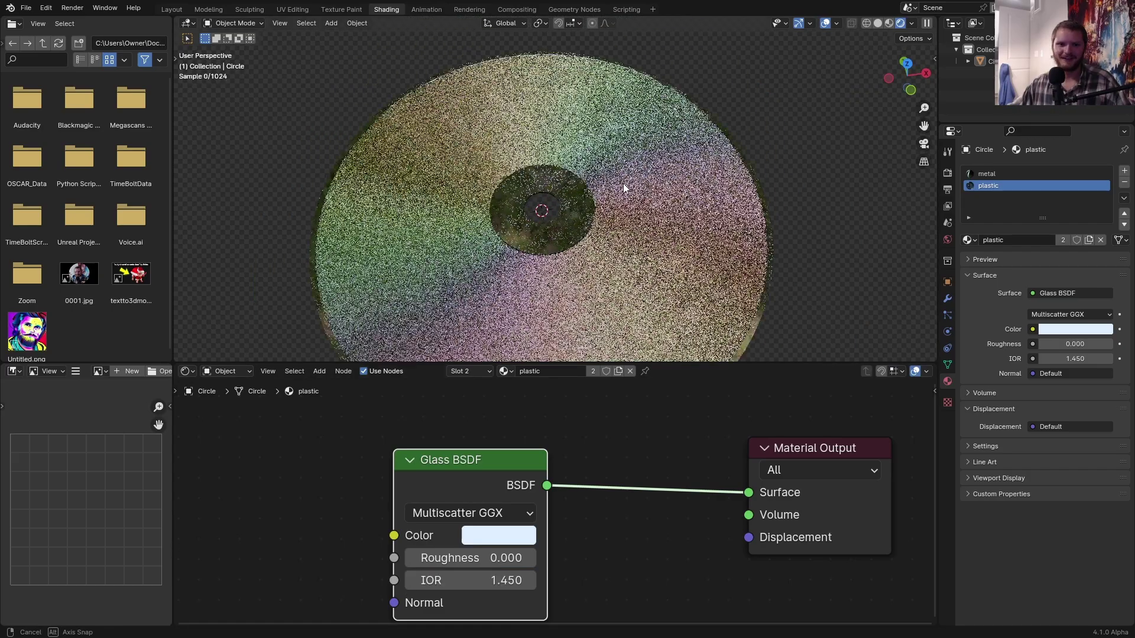
pyautogui.write('.2')
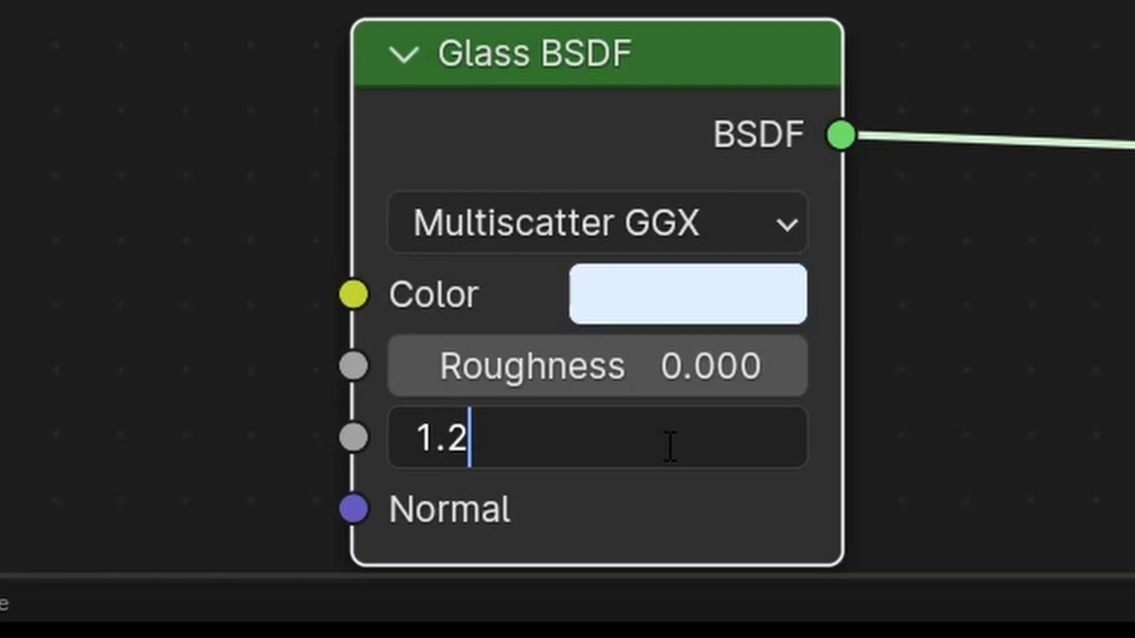